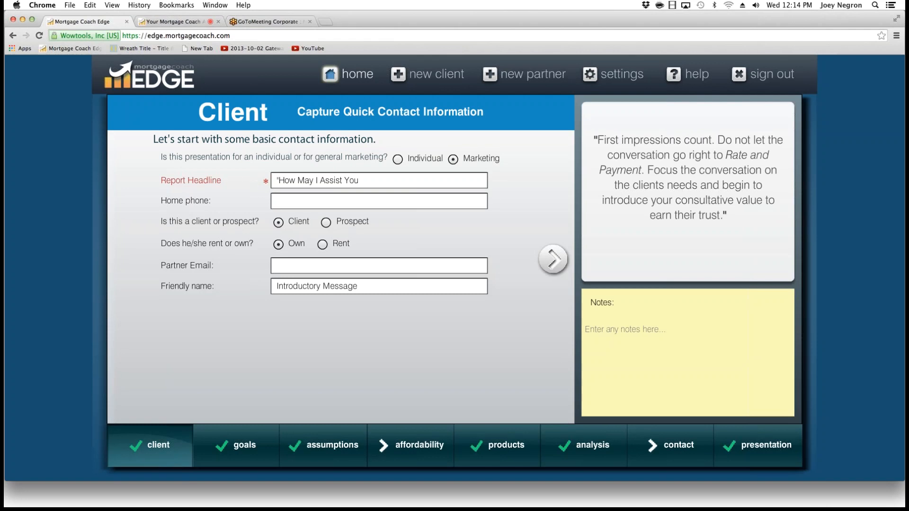
Return to the home page and list all clients by searching without any criteria.
click(356, 75)
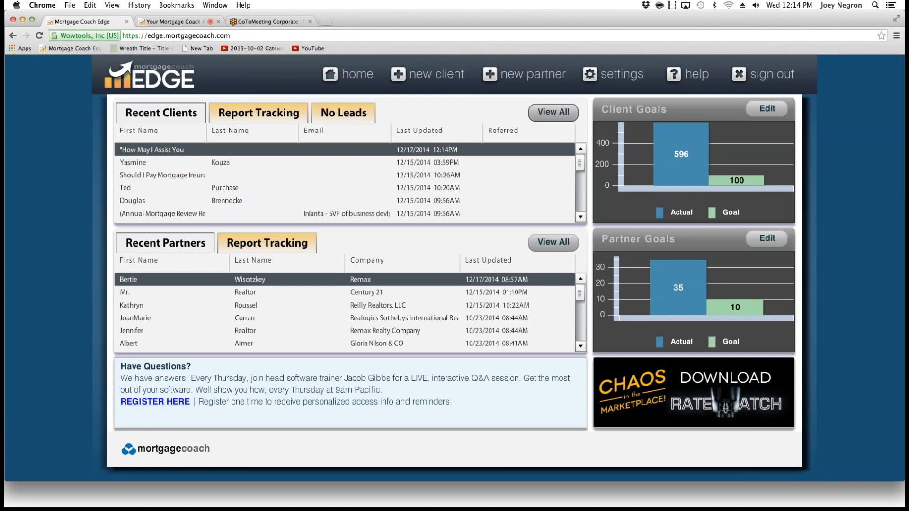
click(553, 112)
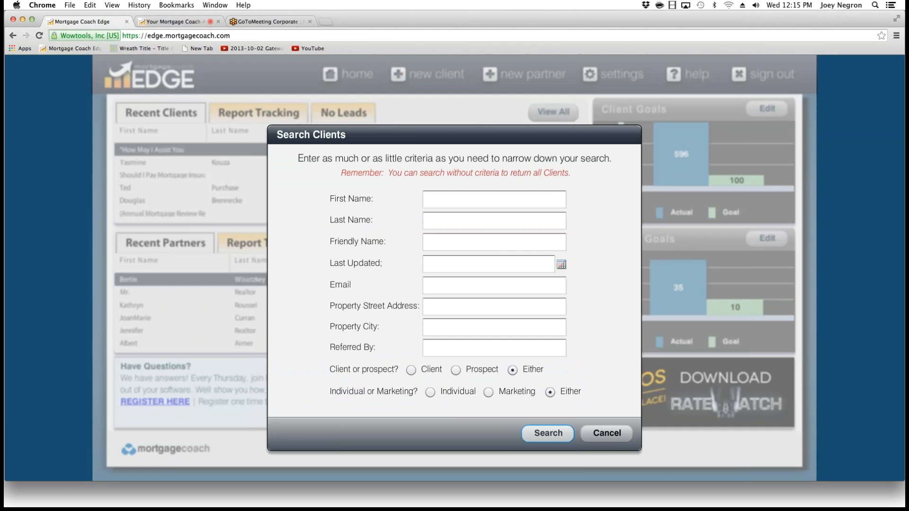
click(548, 433)
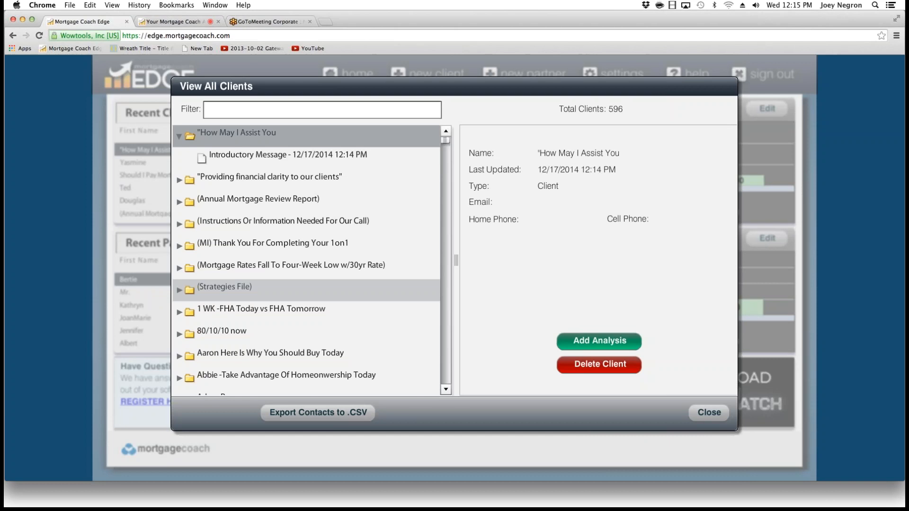
Expand the (Strategies File) client folder and look through its saved analyses.
click(179, 290)
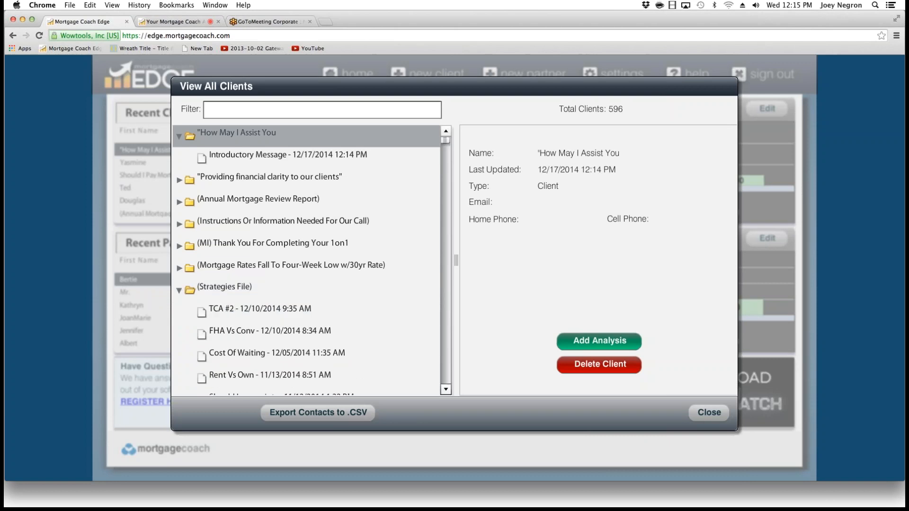
click(446, 389)
click(446, 389)
click(446, 390)
click(446, 390)
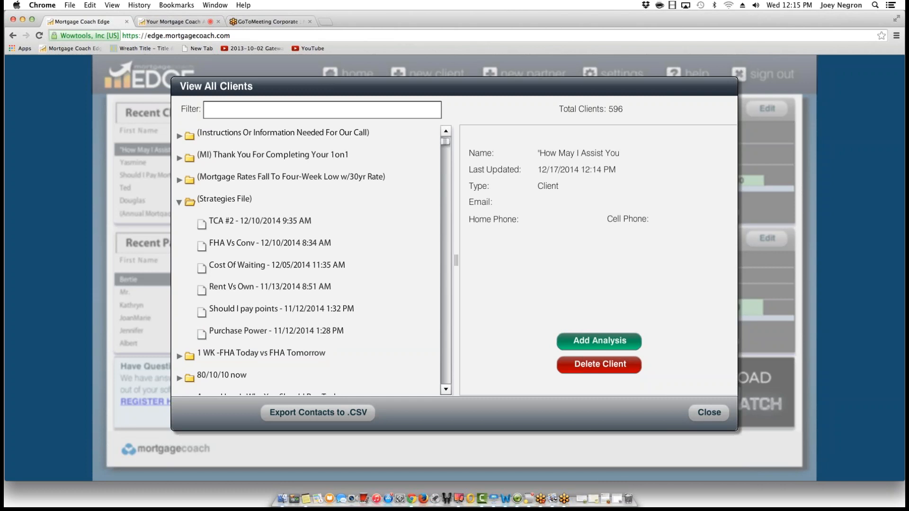
Switch to Preview to look over the sample report links in the sample image, and minimize it again.
click(616, 498)
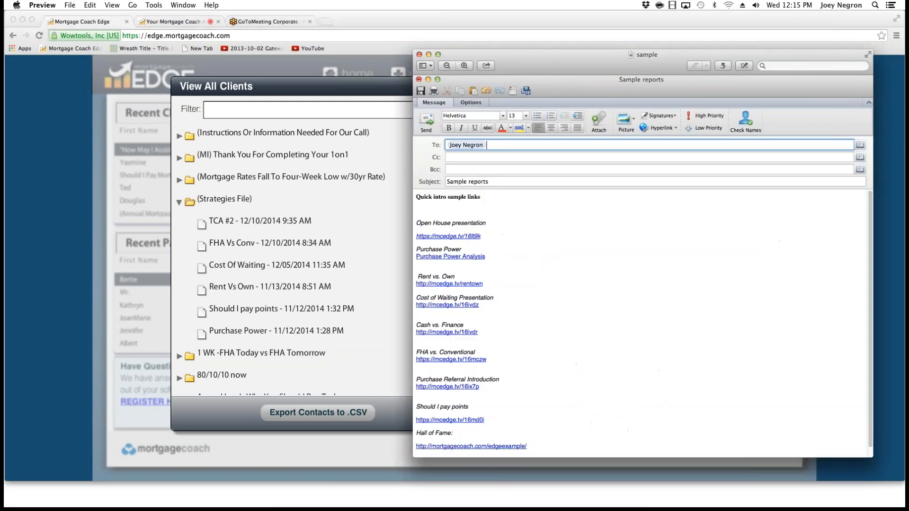
drag(568, 54, 284, 31)
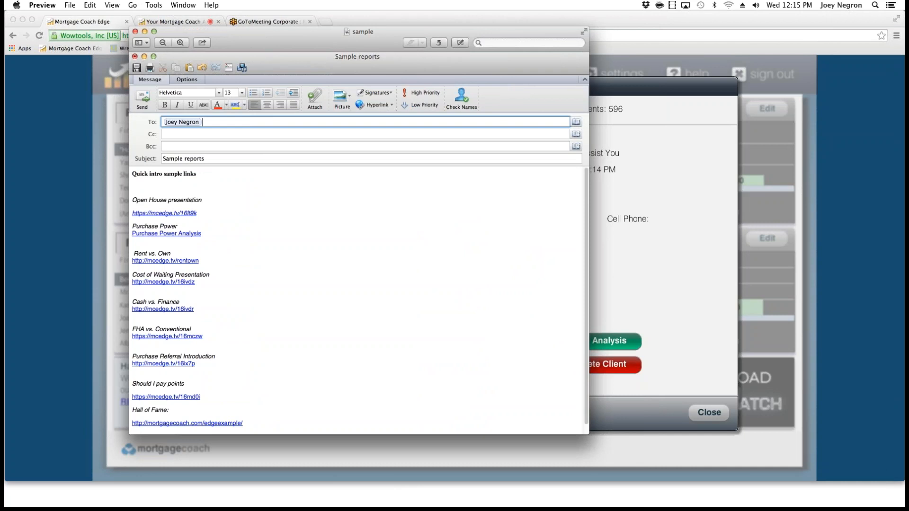
click(145, 31)
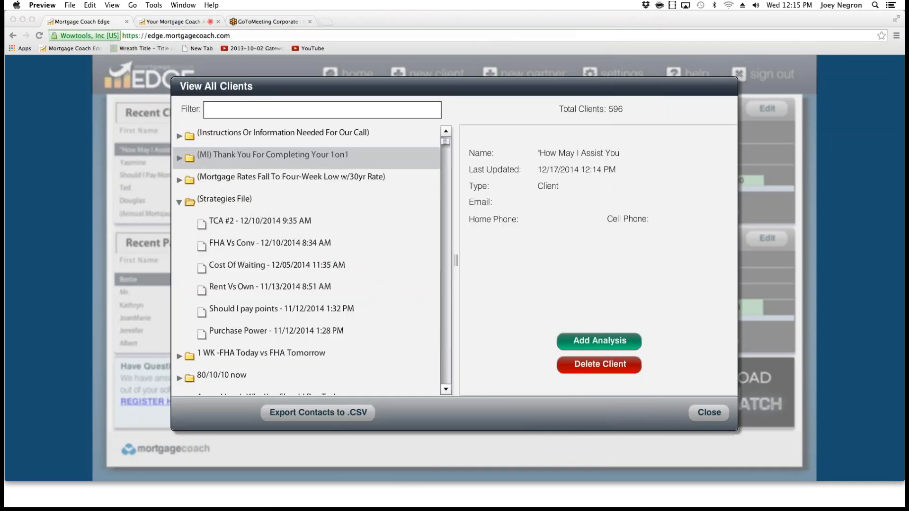
Open the Introductory Message analysis of the "How May I Assist You client.
scroll(307, 158, up, 4)
click(307, 158)
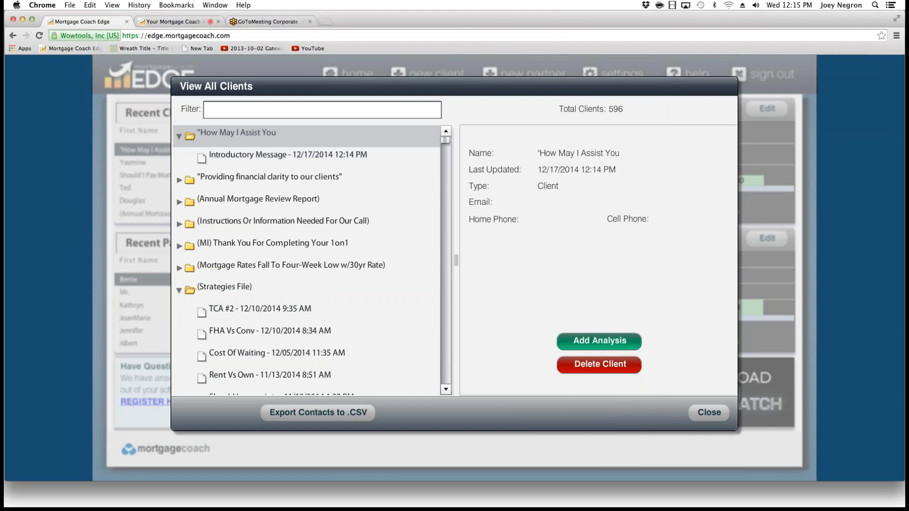
click(306, 158)
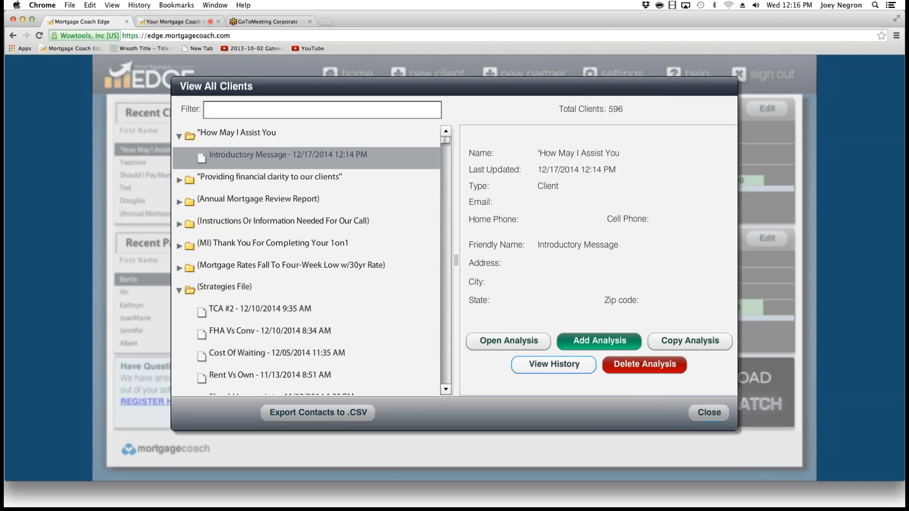
click(508, 341)
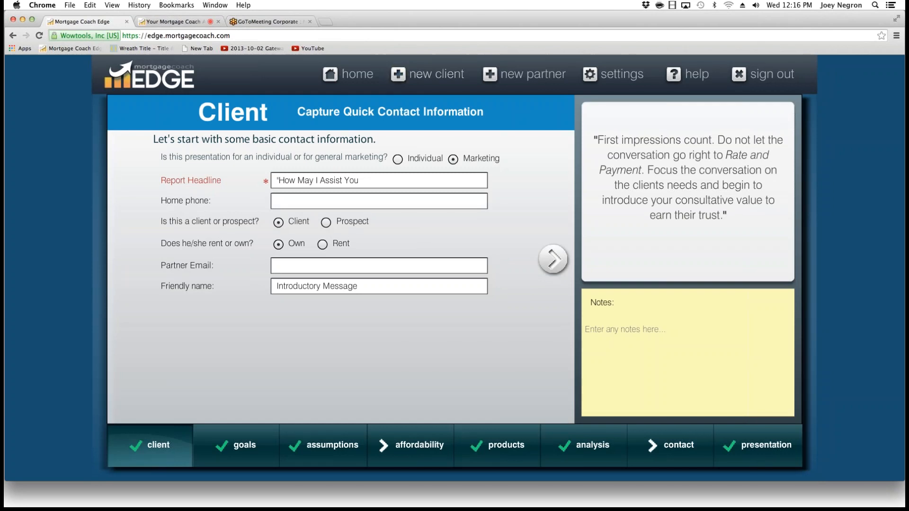
Compare the Individual and Marketing presentation options, keep Marketing, and complete the report headline as 'How May I Assist You'.
click(397, 159)
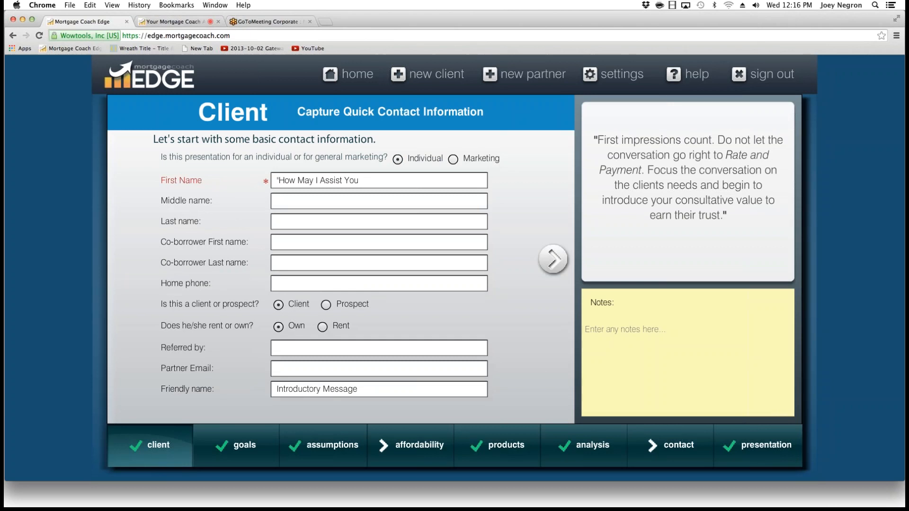
click(453, 160)
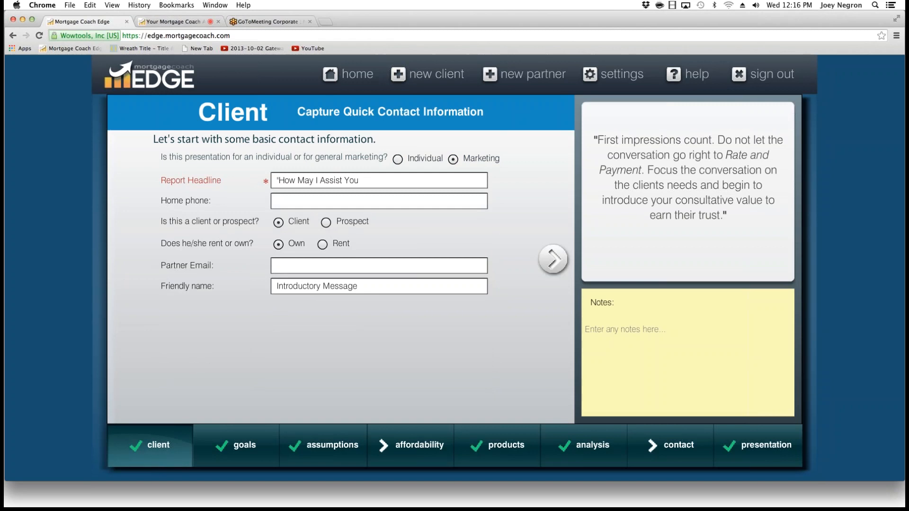
click(361, 181)
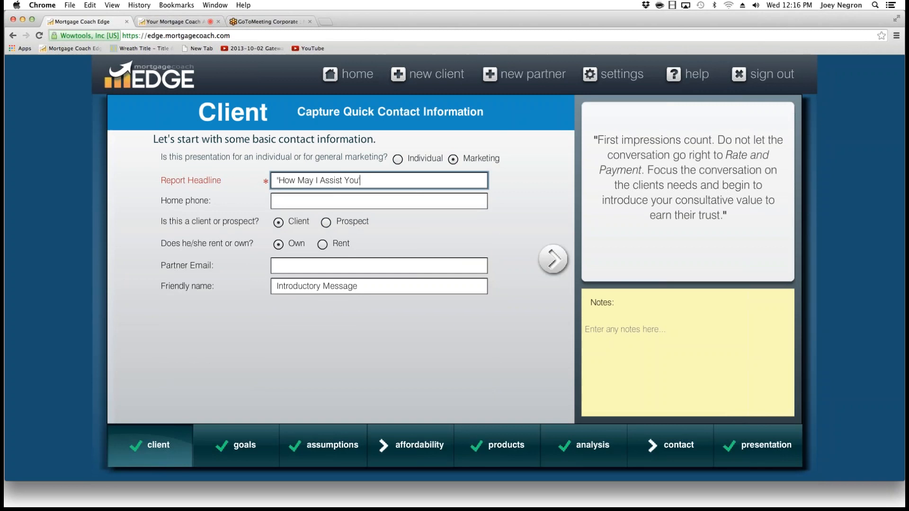
drag(360, 287, 274, 286)
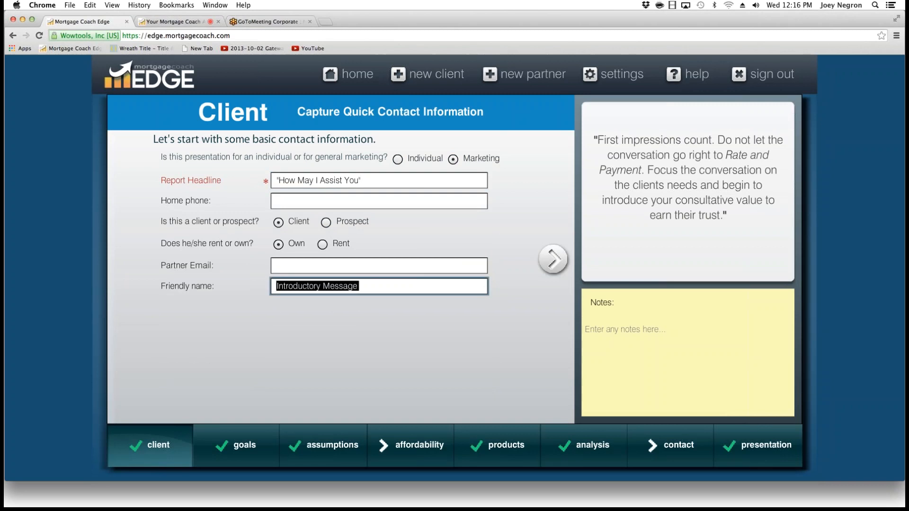
Go through the goals, assumptions and affordability pages and open the analysis summary.
click(554, 260)
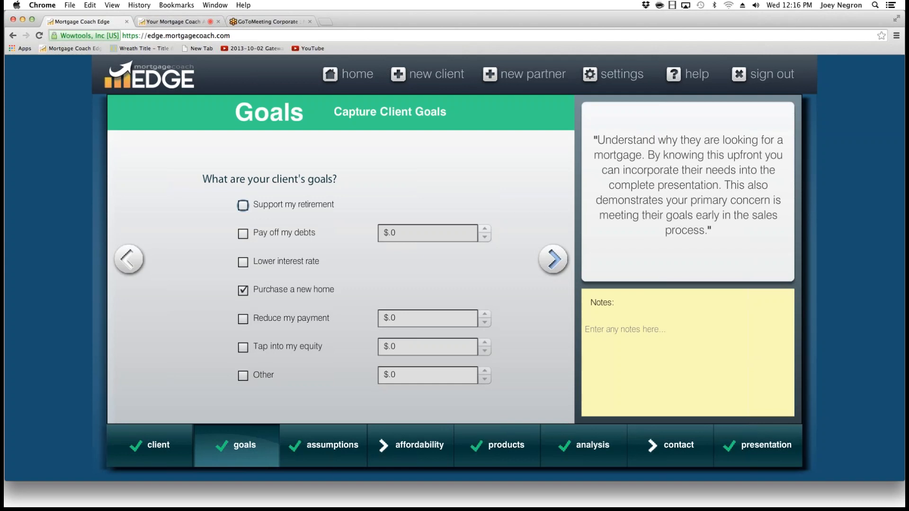
click(553, 259)
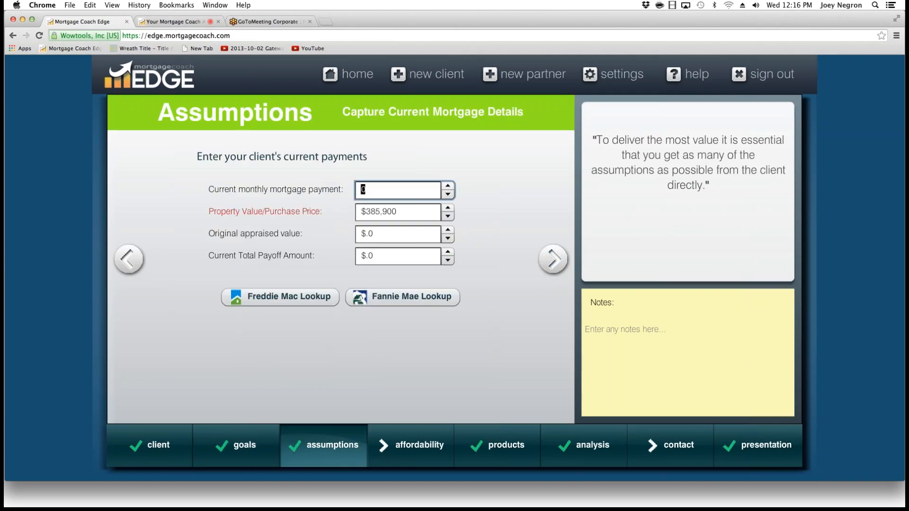
key(Tab)
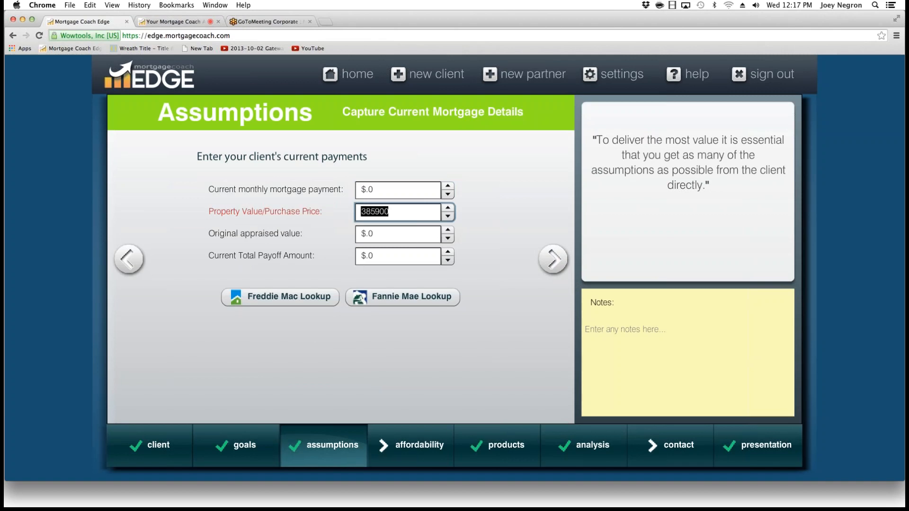
click(553, 260)
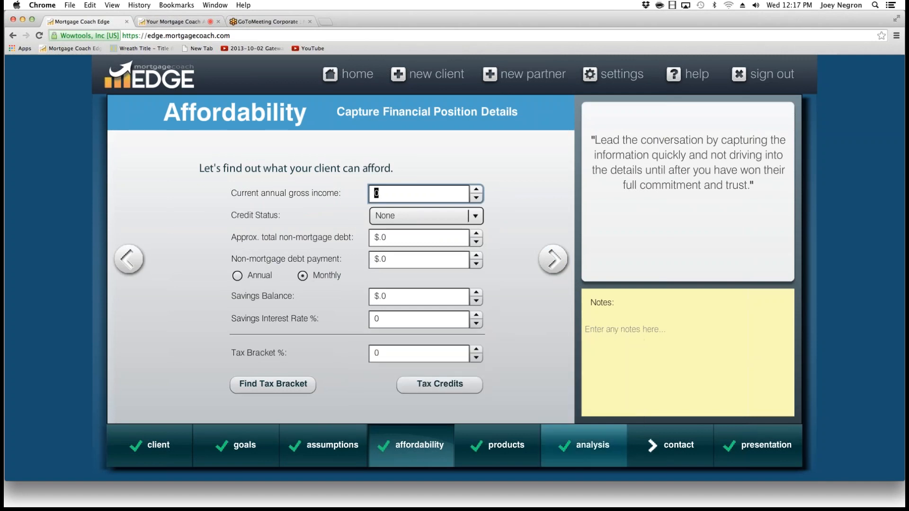
click(585, 446)
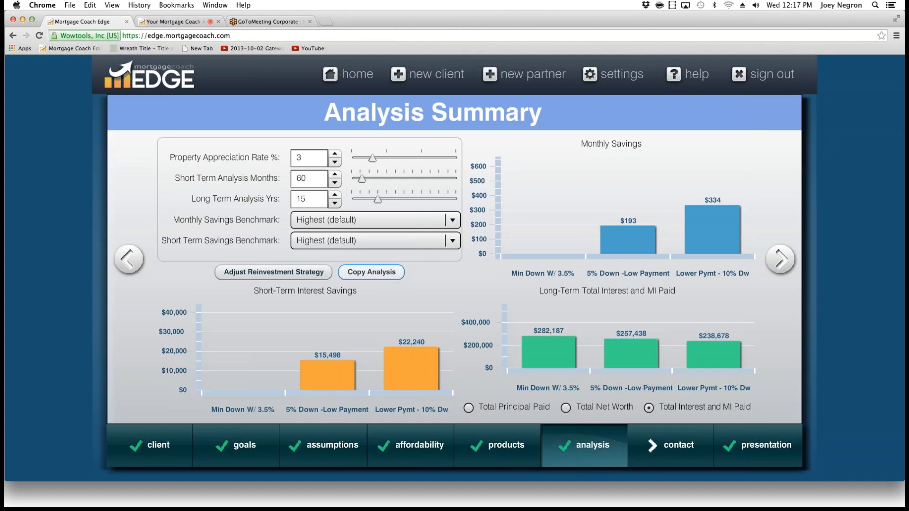
View the Copy Analysis options without making a copy, and advance past the contact page to the presentation selection.
click(371, 272)
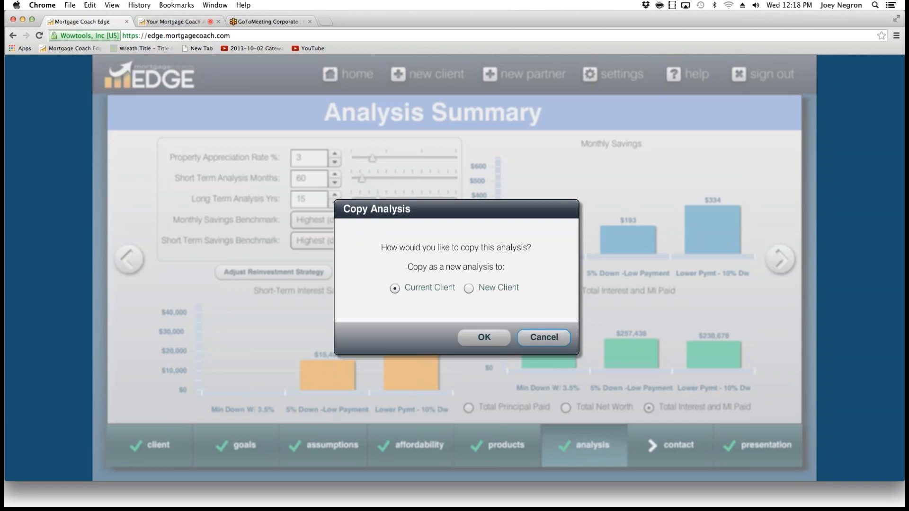
click(544, 337)
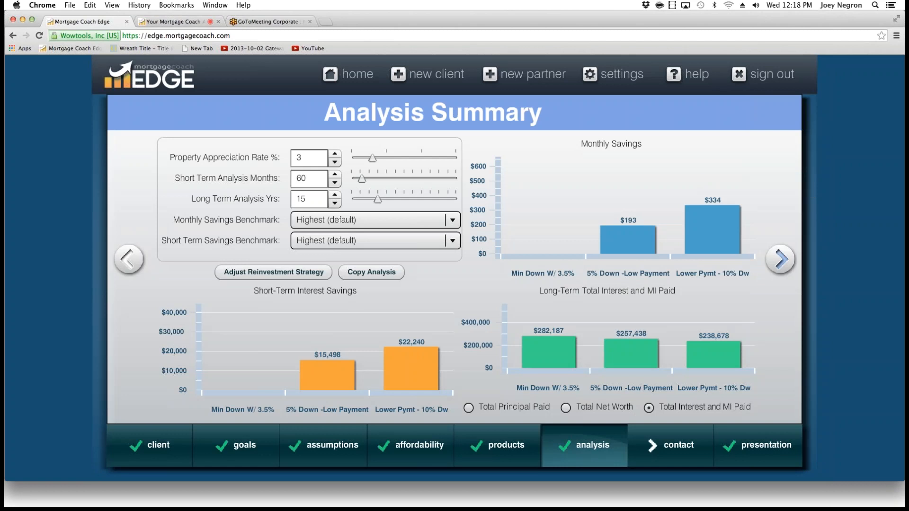
click(781, 259)
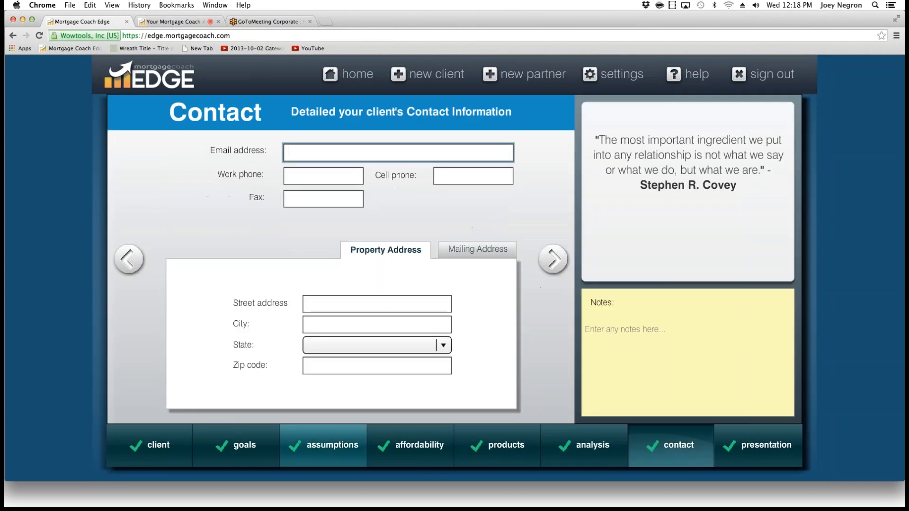
click(377, 304)
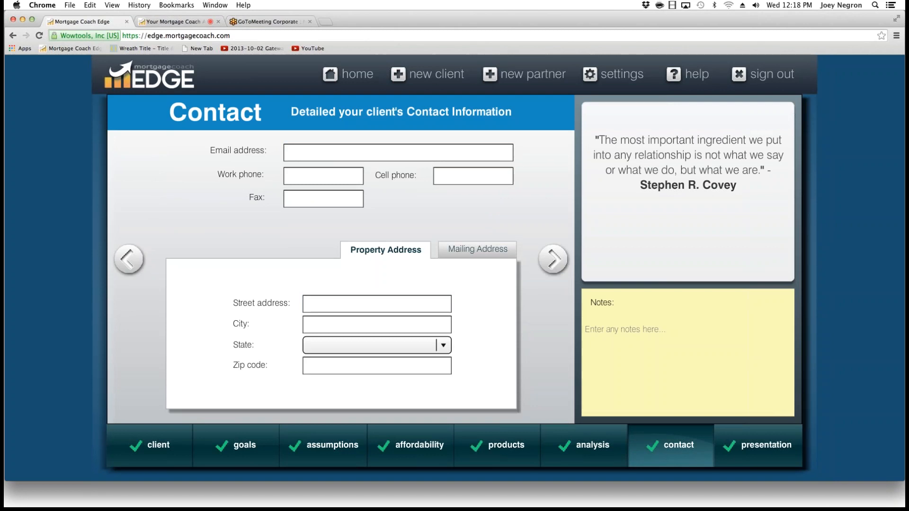
click(553, 260)
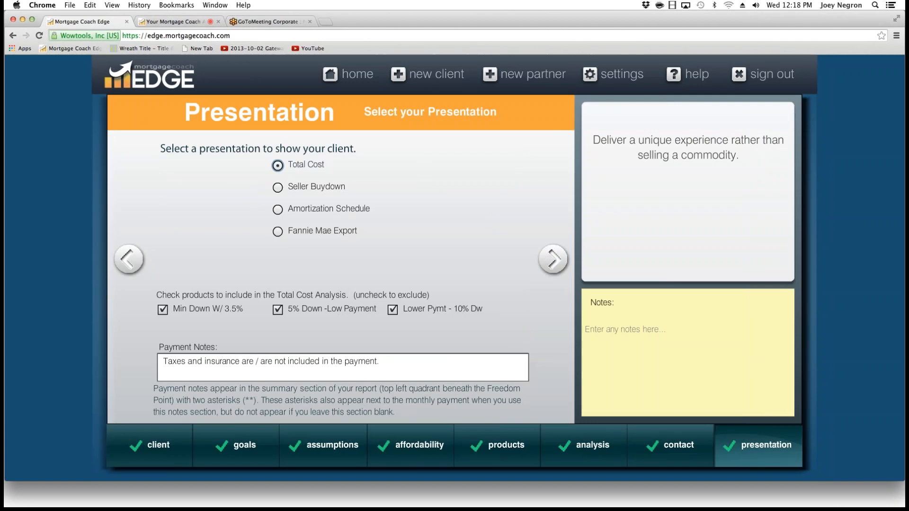
Keep all three products included in the Total Cost presentation and add "This is based credit history" to the payment notes.
click(393, 310)
click(393, 309)
click(226, 362)
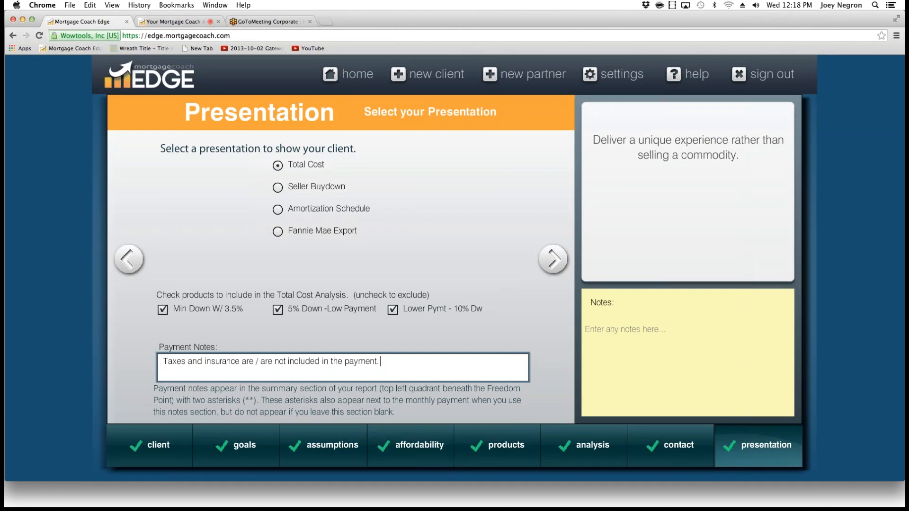
text(This is based credit hist)
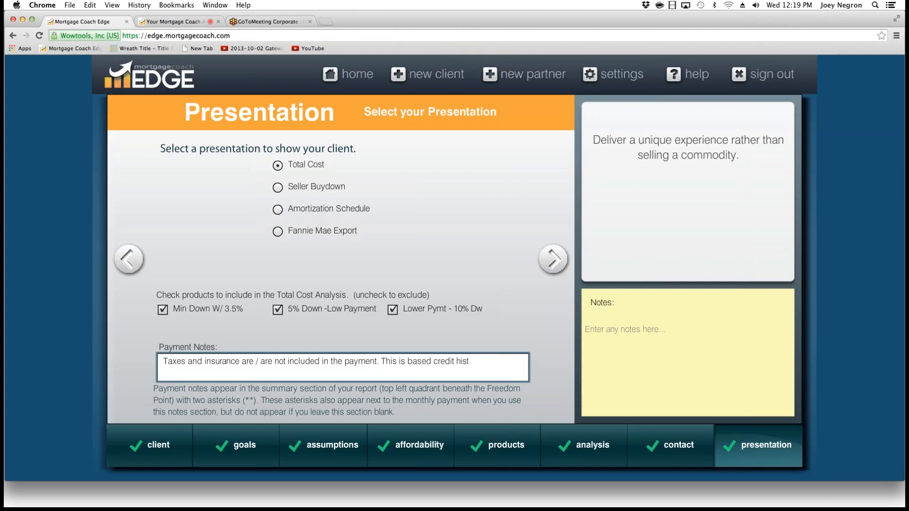
text(ory)
drag(569, 20, 568, 23)
mouse_move(257, 403)
mouse_down()
mouse_move(228, 403)
mouse_move(241, 403)
mouse_up()
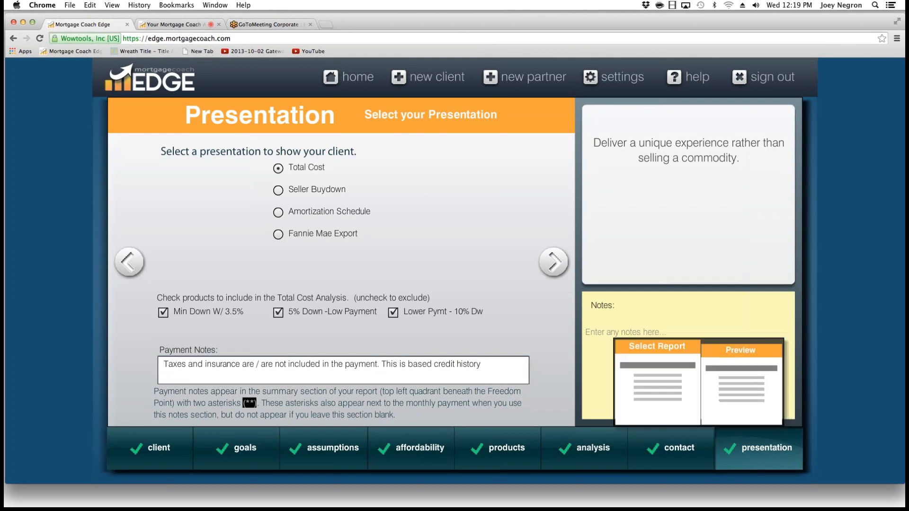
Continue to the Total Cost Analysis setup and generate the shareable report link.
click(749, 413)
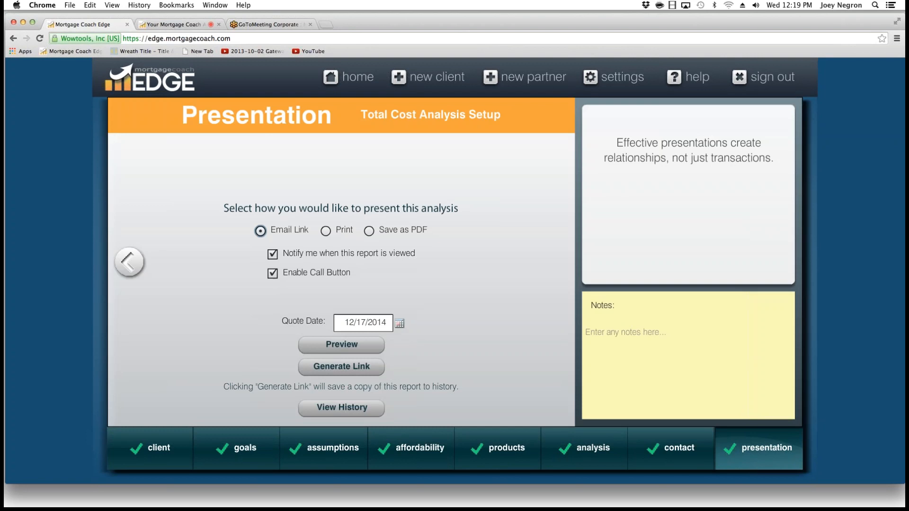
click(341, 367)
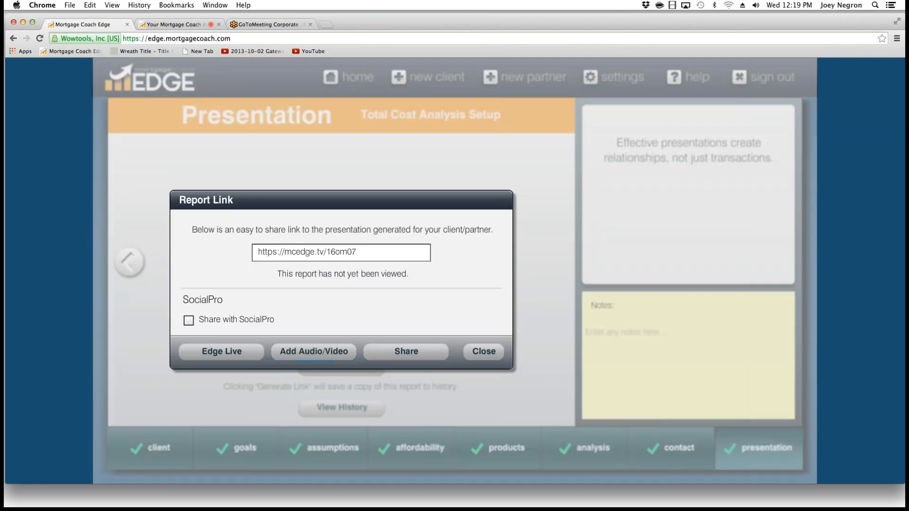
Check the payment note on the open Total Cost Analysis report, and close both the report and the Report Link dialog.
click(174, 25)
mouse_move(245, 377)
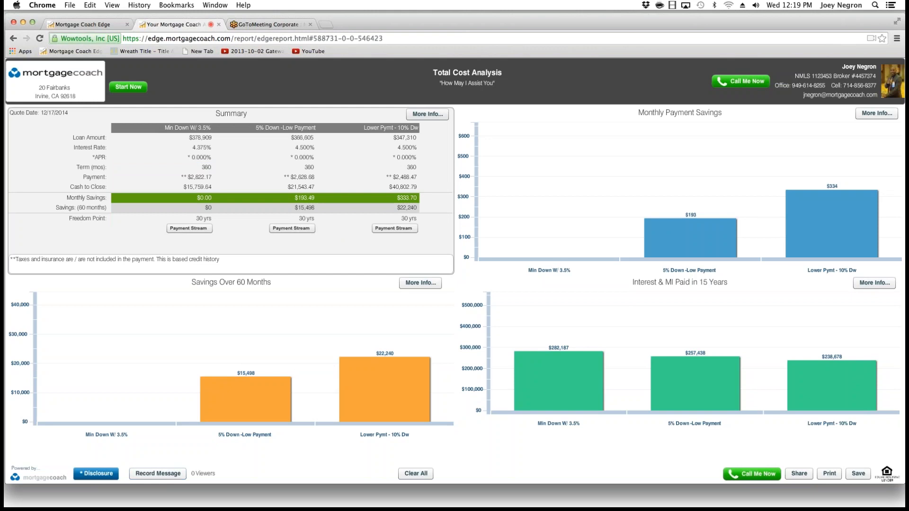
click(218, 25)
click(81, 24)
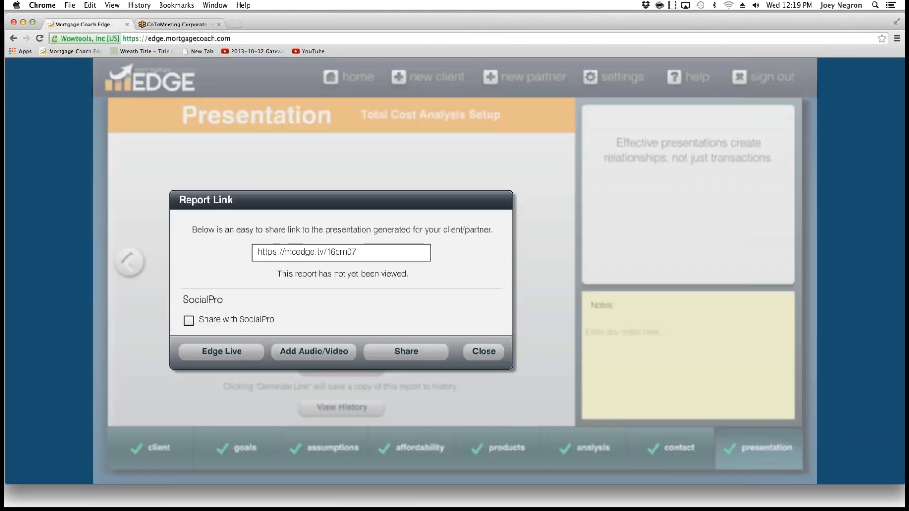
click(484, 352)
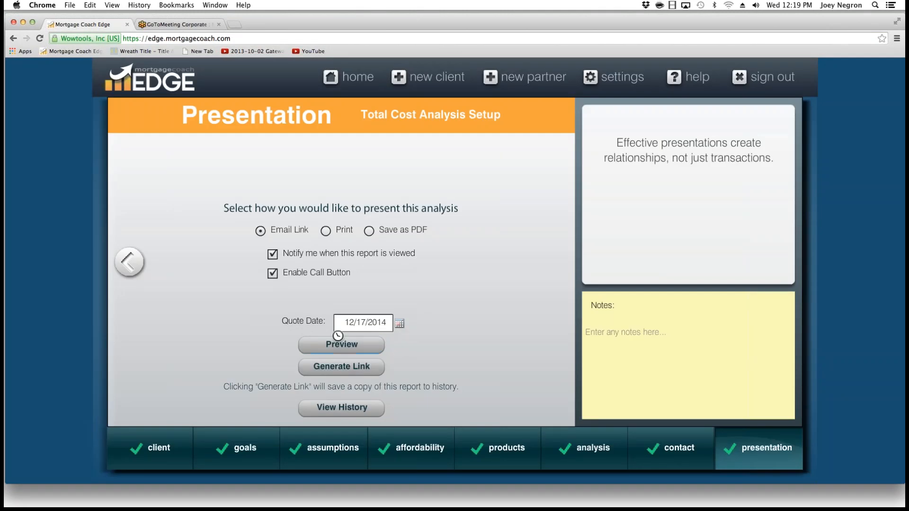
Preview the Total Cost Analysis report and dismiss its Copy Link dialog and video message.
click(340, 345)
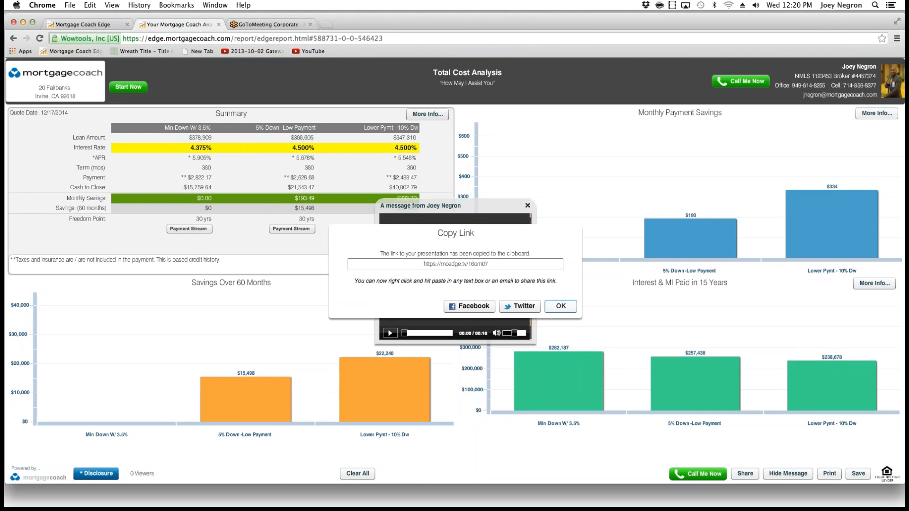
click(561, 306)
click(527, 205)
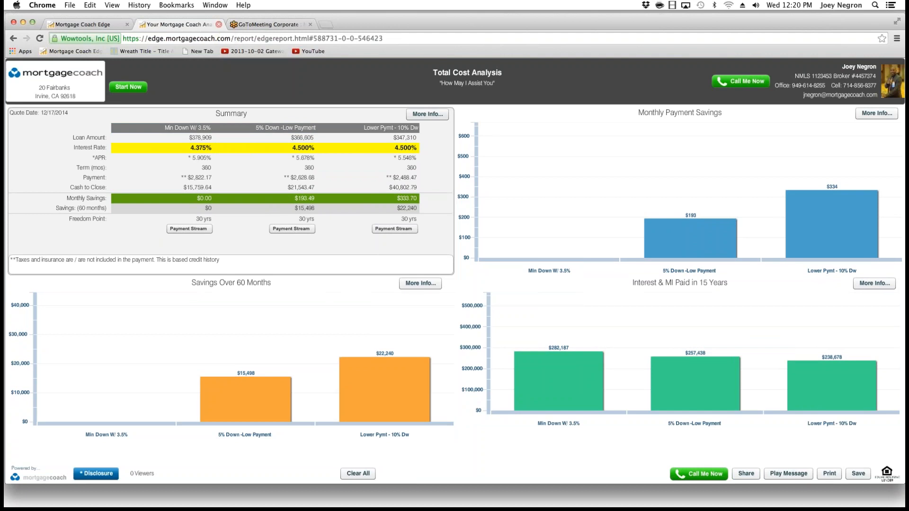
Close the report and copy the Total Cost analysis as a new analysis for the current client.
click(218, 24)
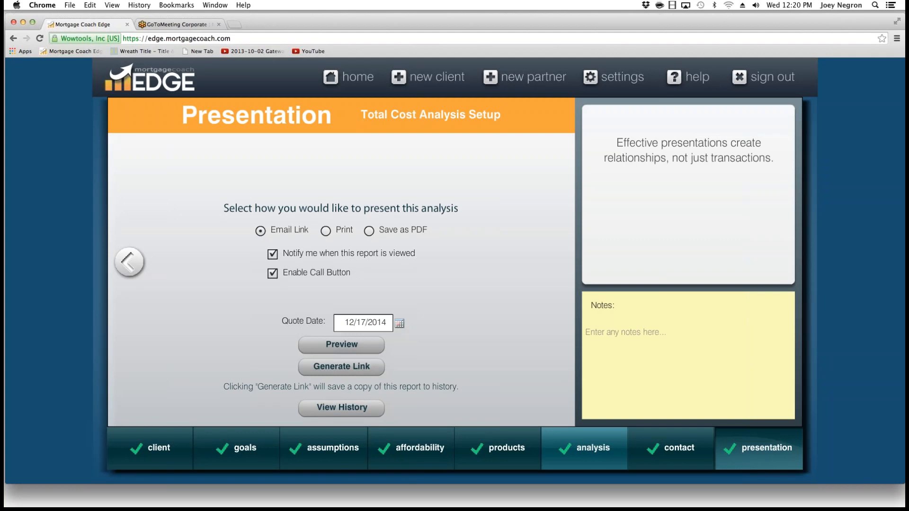
click(585, 449)
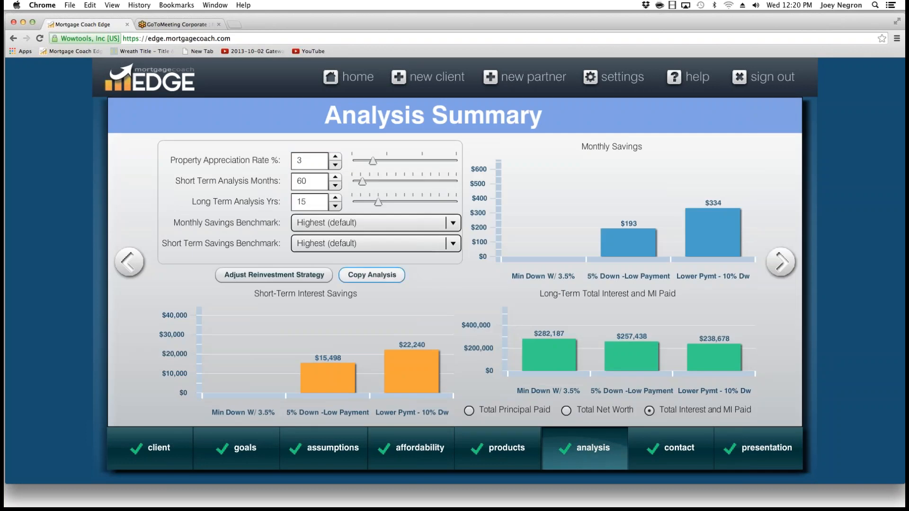
click(372, 275)
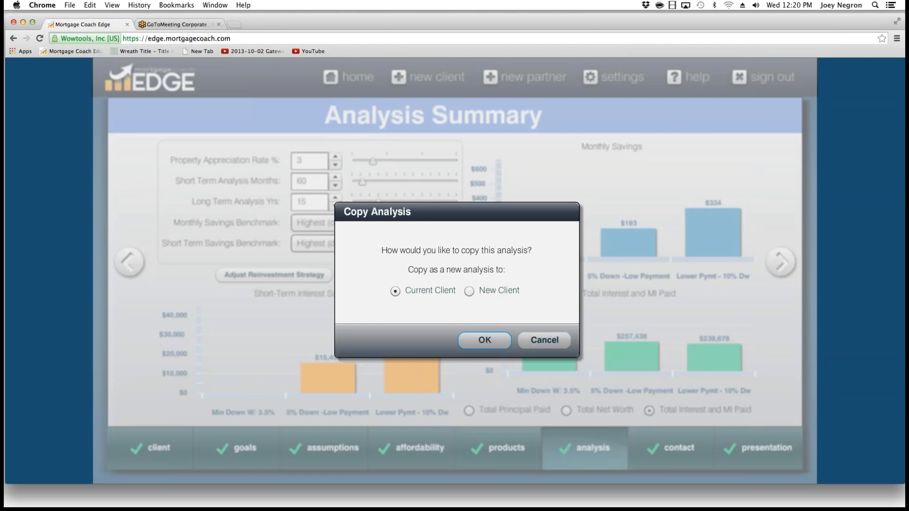
click(485, 340)
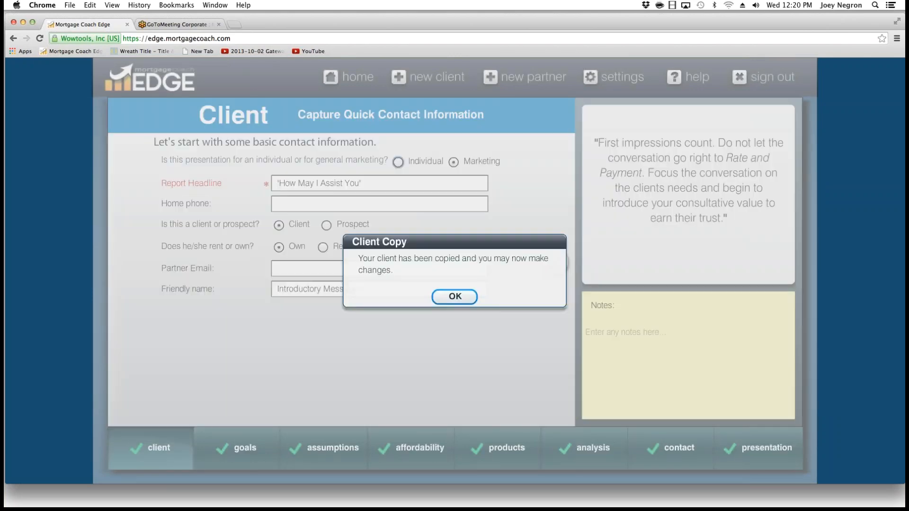
key(Return)
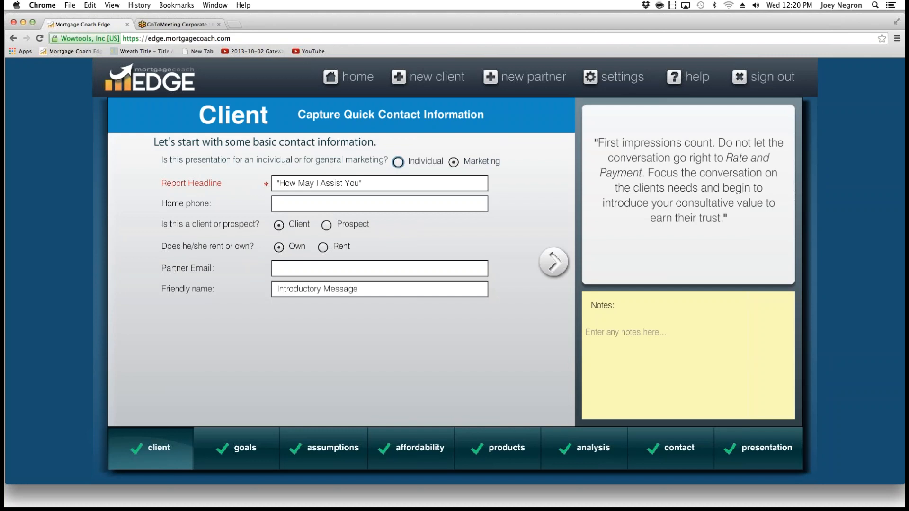
Set the copied analysis's friendly name to "Rent Vs Own" and mark the client as renting.
mouse_move(411, 449)
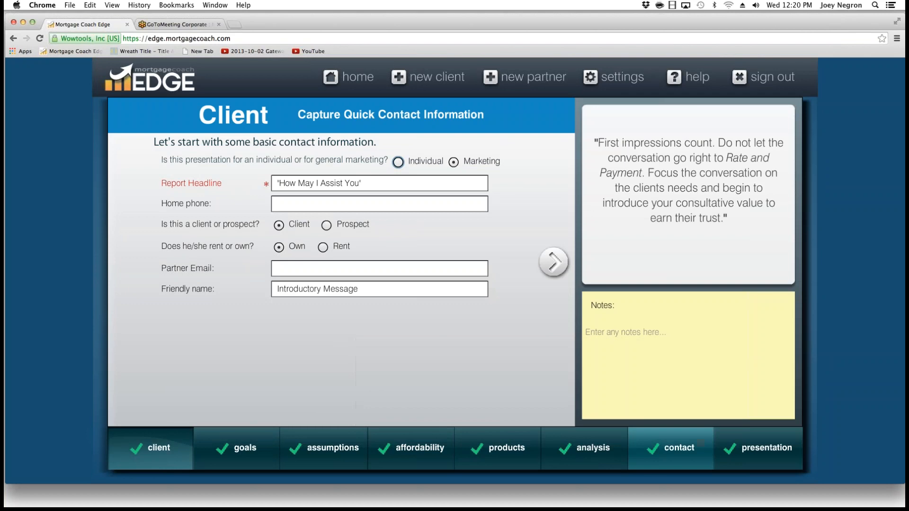
drag(361, 290, 275, 289)
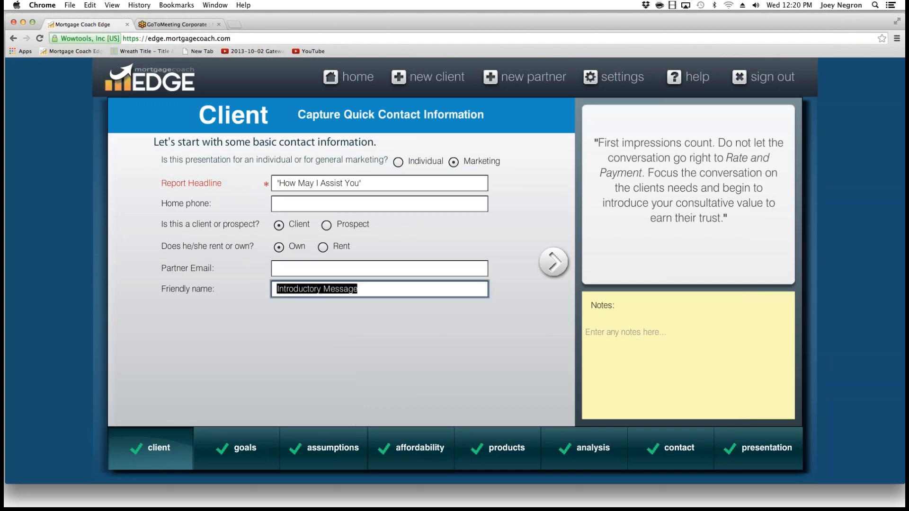
key(BackSpace)
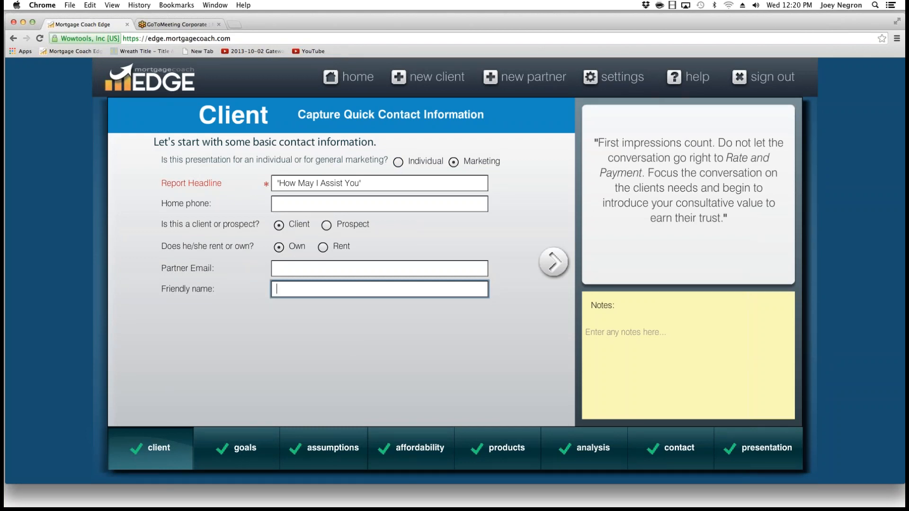
text(Rent Vs Own)
click(323, 248)
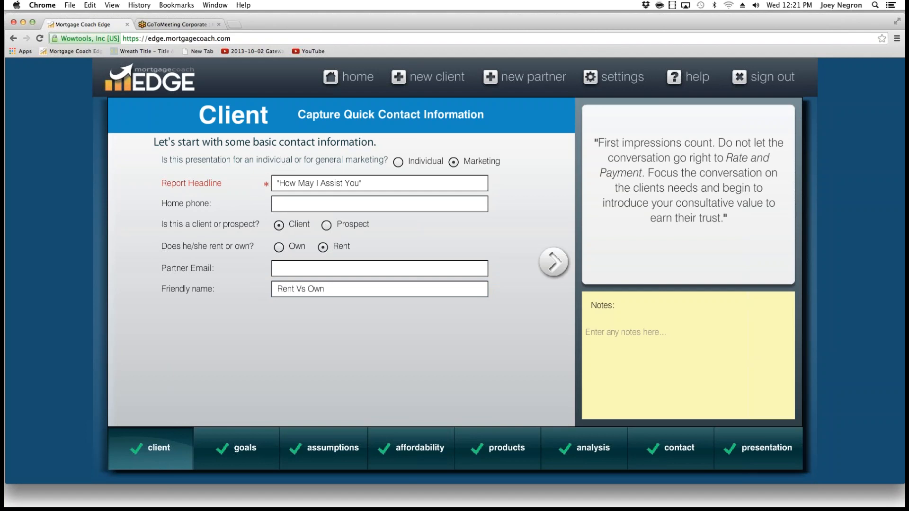
Choose "Get my first home" as the client's goal and continue to the current rental details.
click(553, 262)
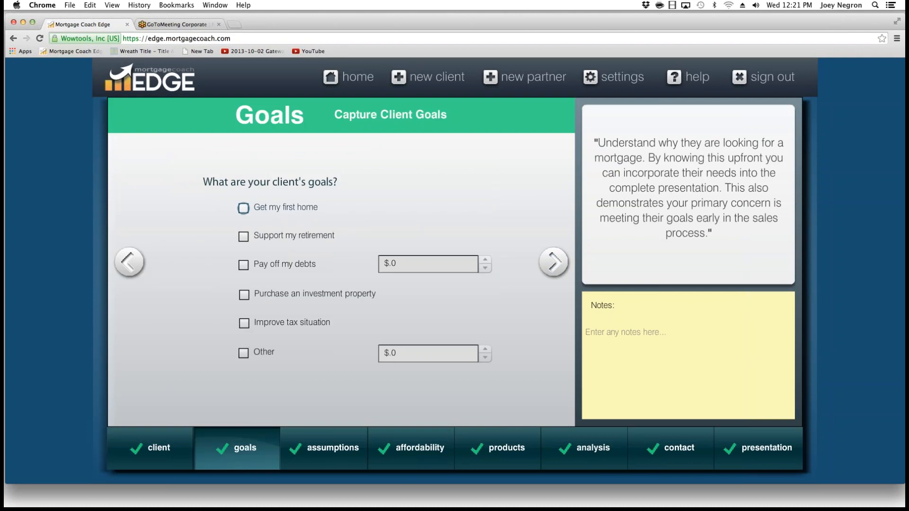
click(243, 208)
click(553, 262)
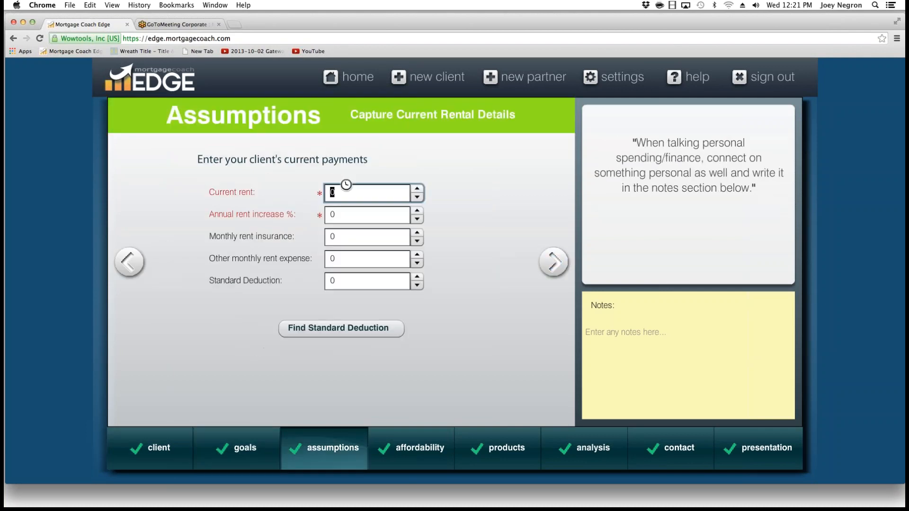
Set the current rent to $1,500 and review the Rent Analysis Summary.
text(1500)
key(Tab)
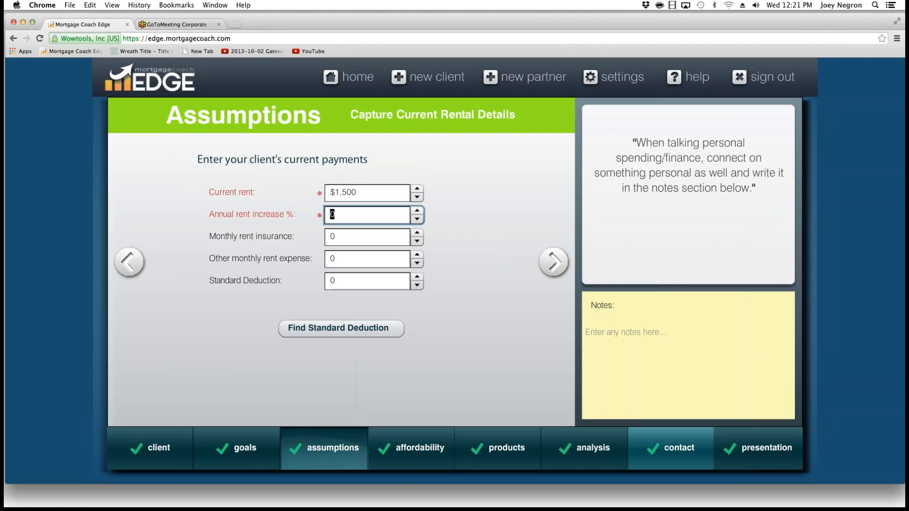
click(591, 450)
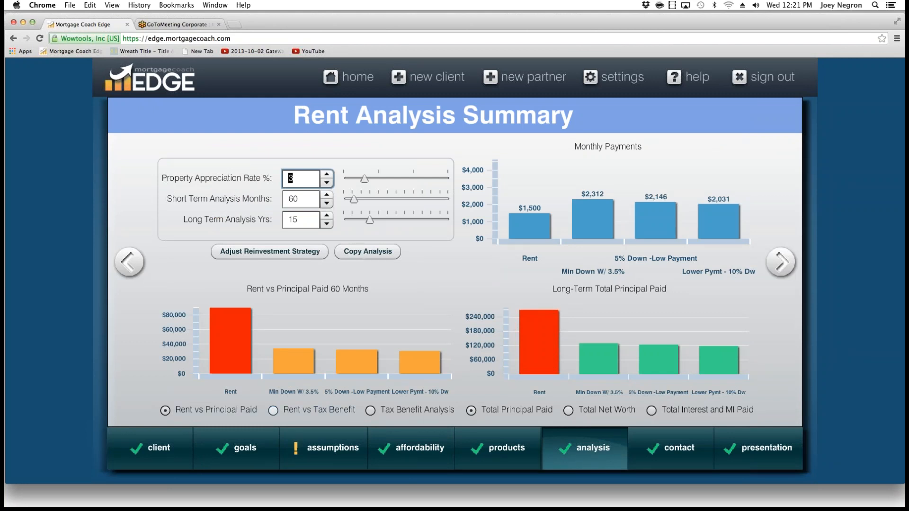
mouse_move(540, 332)
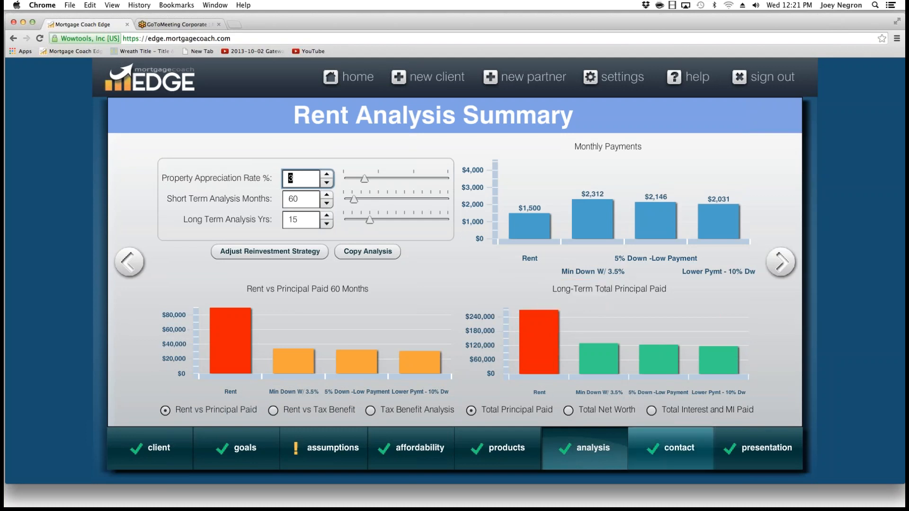
mouse_move(758, 448)
Generate the Rent vs. Own report link for all three products with the payment note "Actual payments may differ at closing.".
click(690, 433)
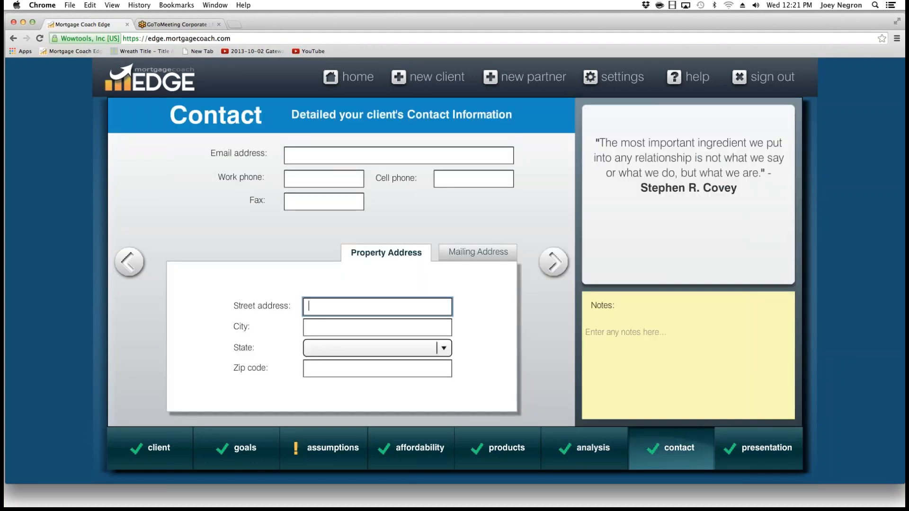
mouse_move(758, 448)
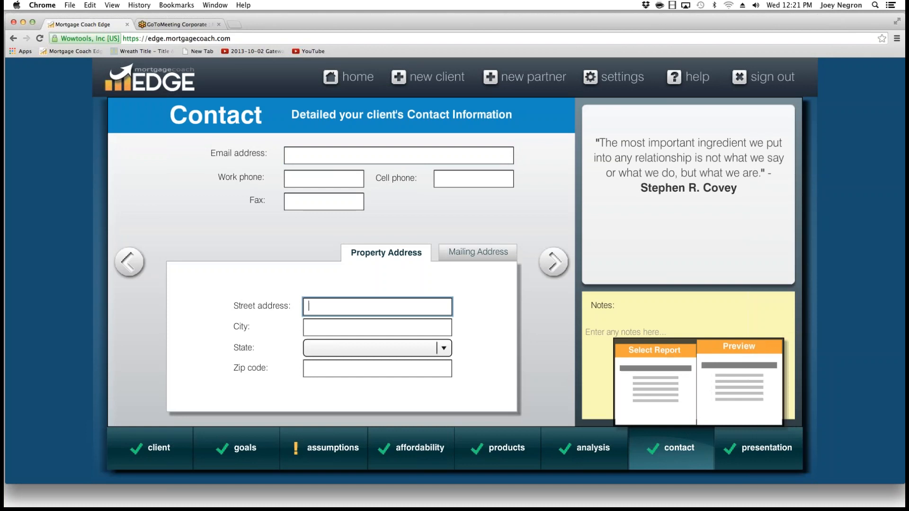
click(693, 406)
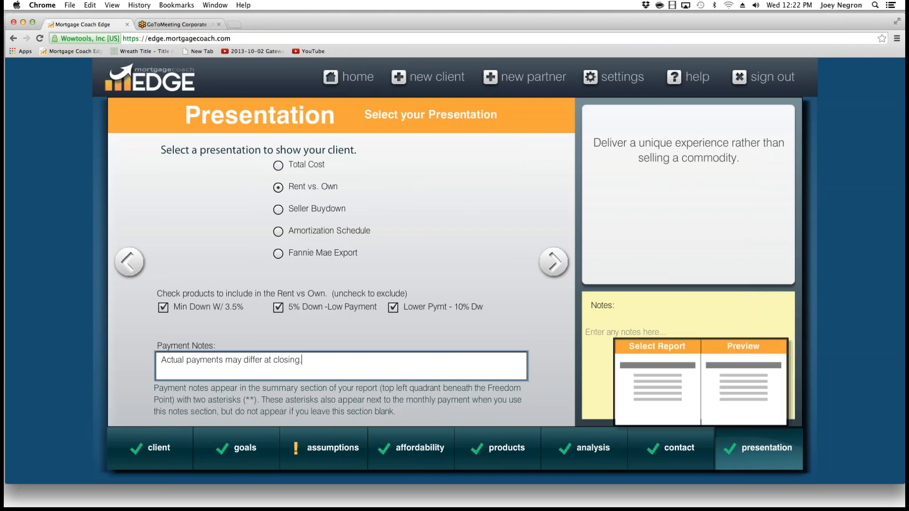
click(765, 403)
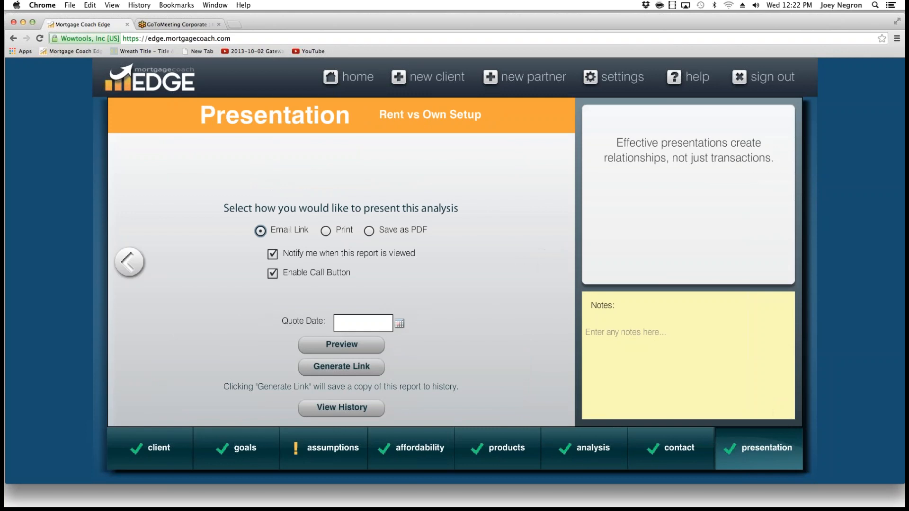
click(343, 367)
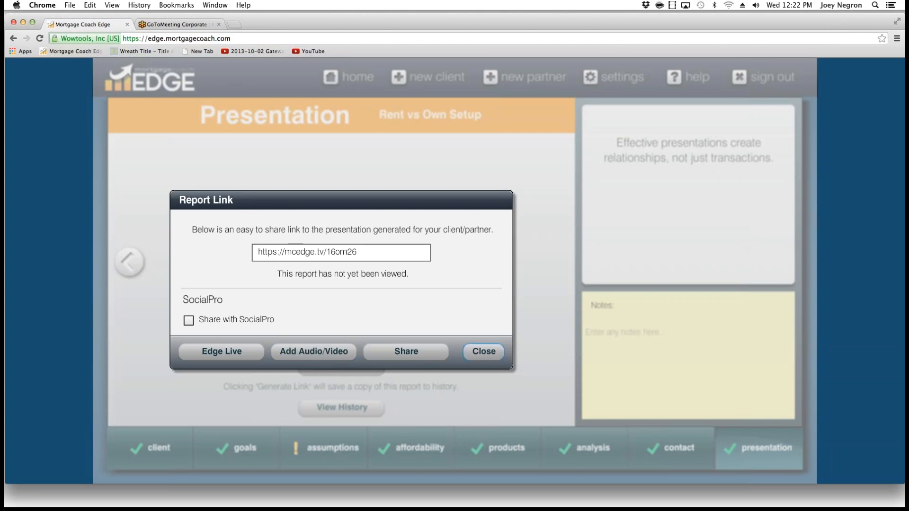
click(484, 351)
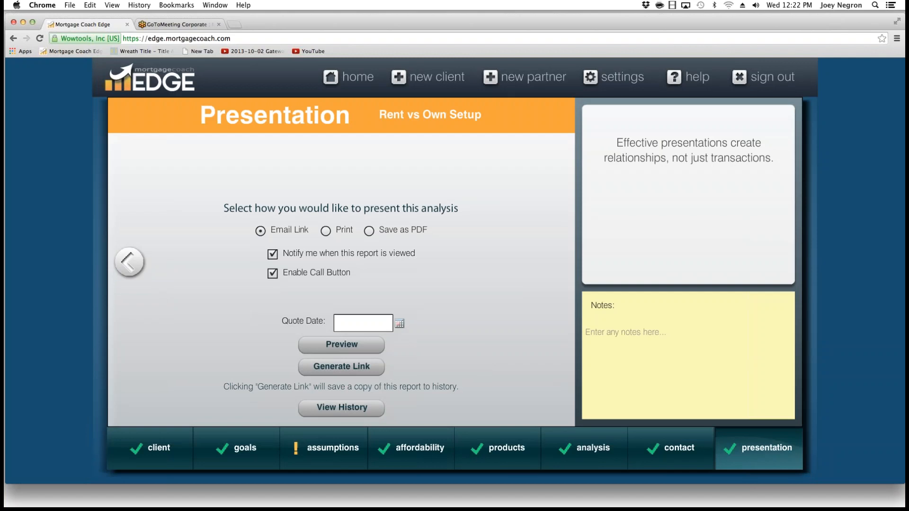
Copy the Rent Vs Own analysis as another new analysis for the current client.
mouse_move(497, 448)
click(593, 448)
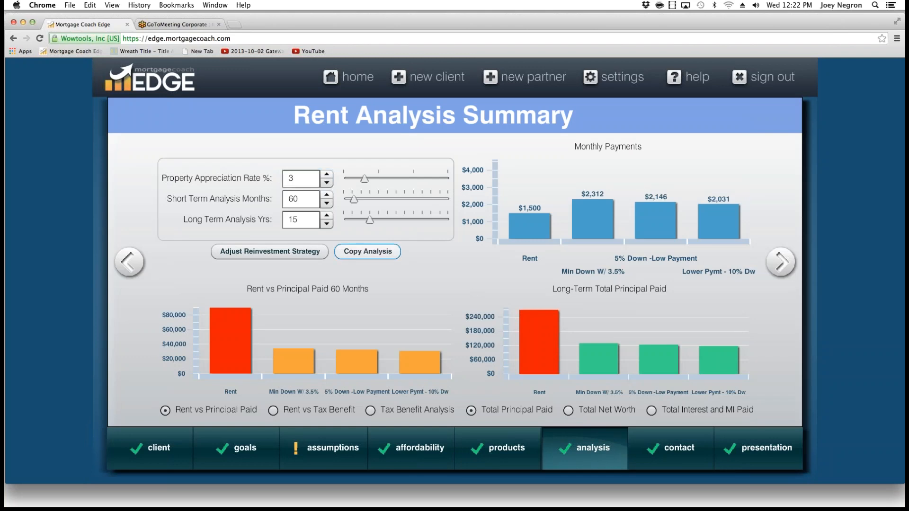
click(367, 252)
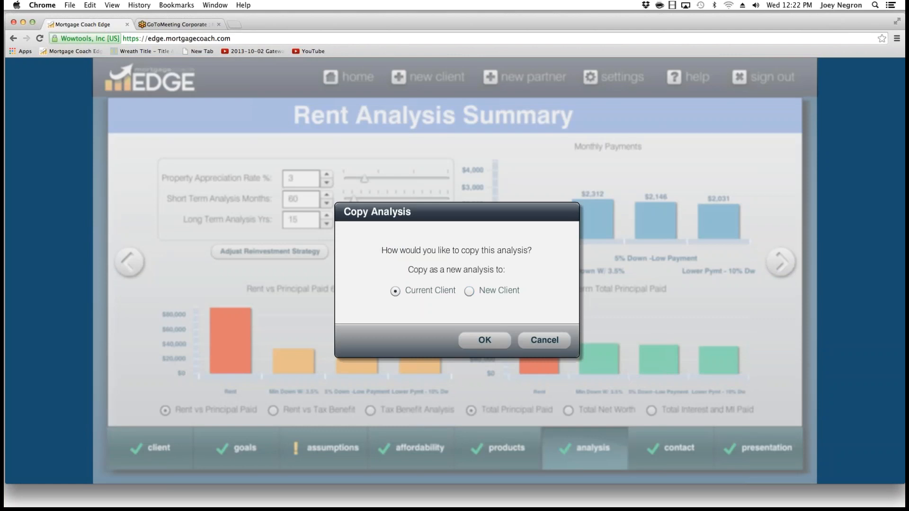
click(484, 339)
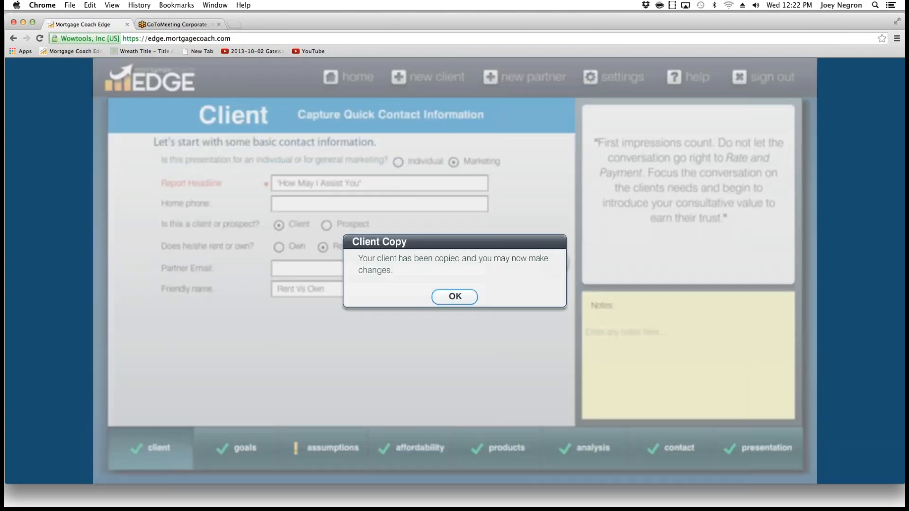
click(455, 297)
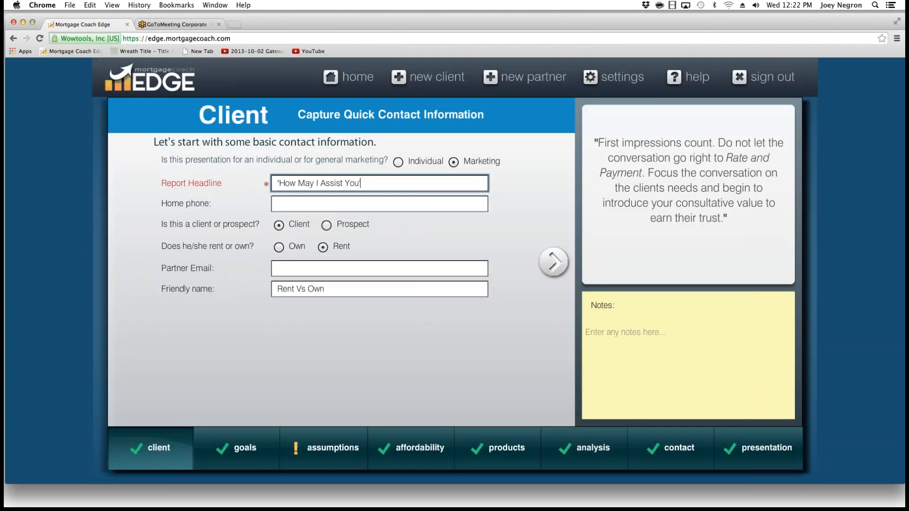
Change the new copy's friendly name to "Should pay MI" and mark the client as owning a home.
drag(361, 184, 276, 183)
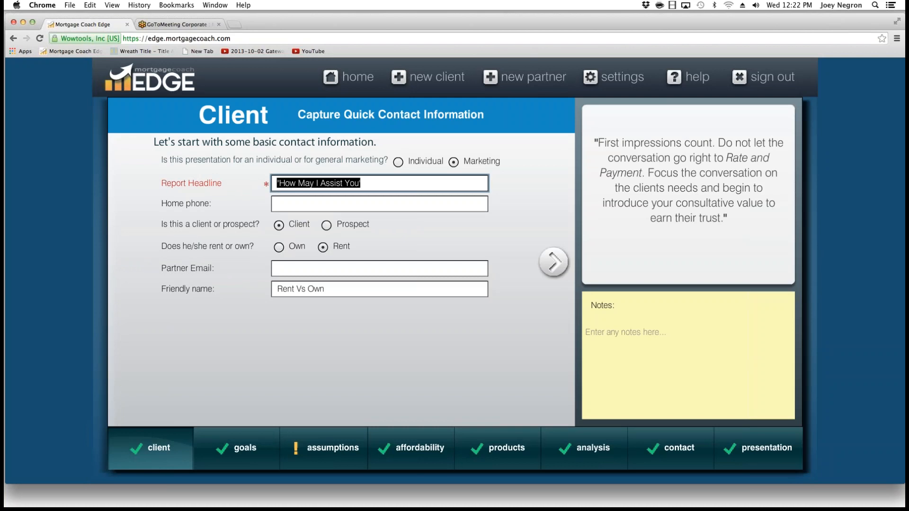
drag(327, 289, 276, 289)
text(S)
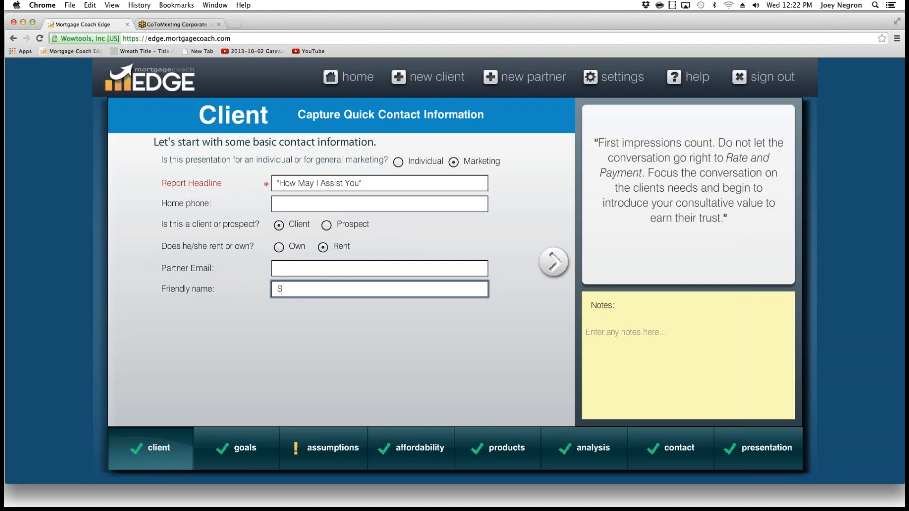
text(hould pay MI)
click(553, 261)
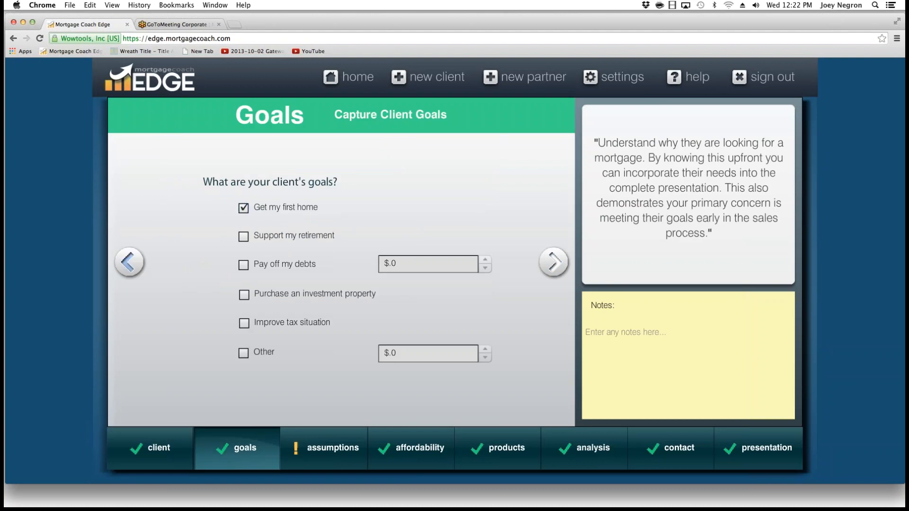
click(129, 262)
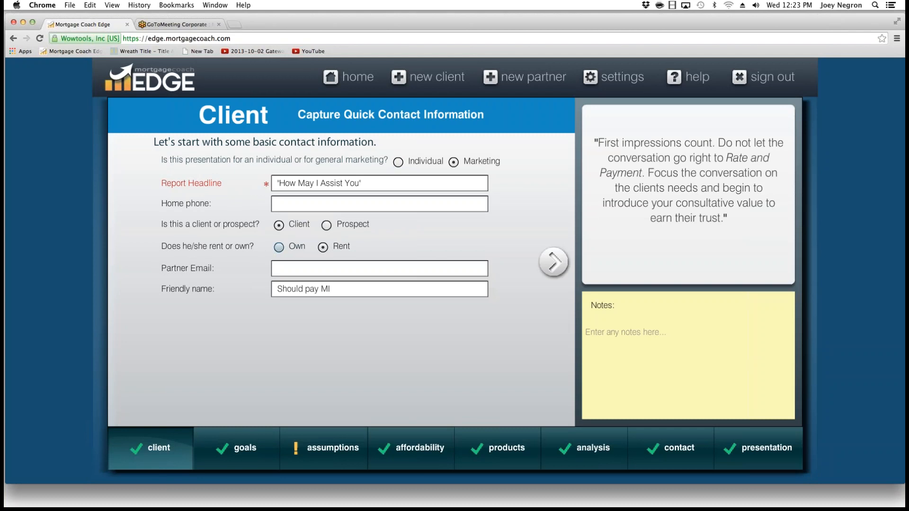
click(279, 248)
Leave the client goals and mortgage assumptions as they are, and rename the Min Down W/ 3.5% product to "Paying MI".
click(553, 262)
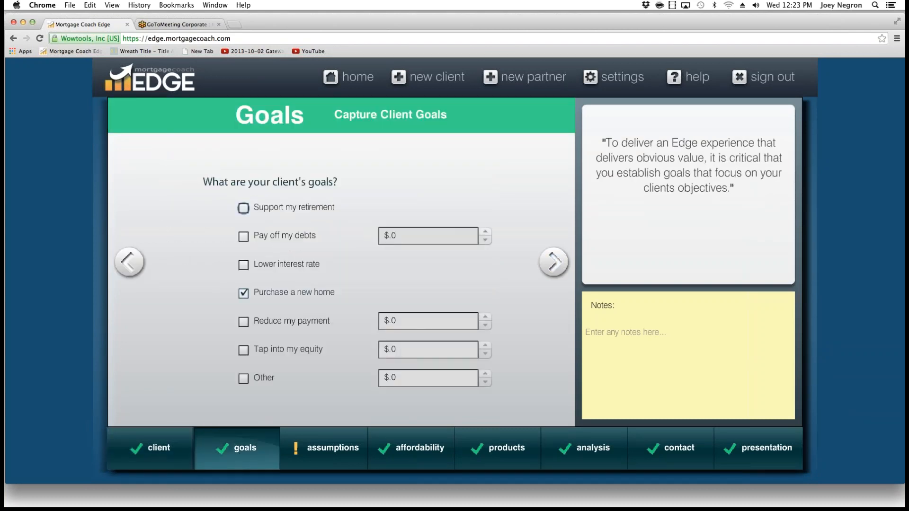
click(553, 261)
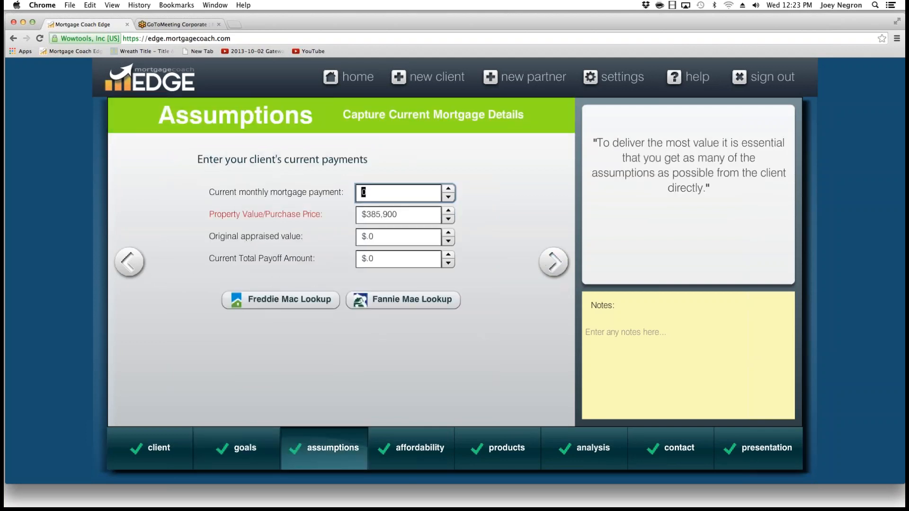
key(Tab)
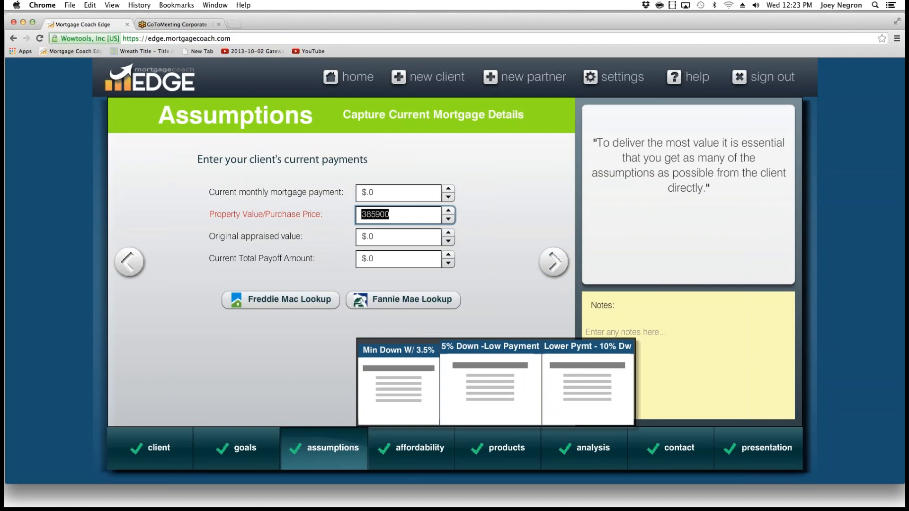
click(402, 376)
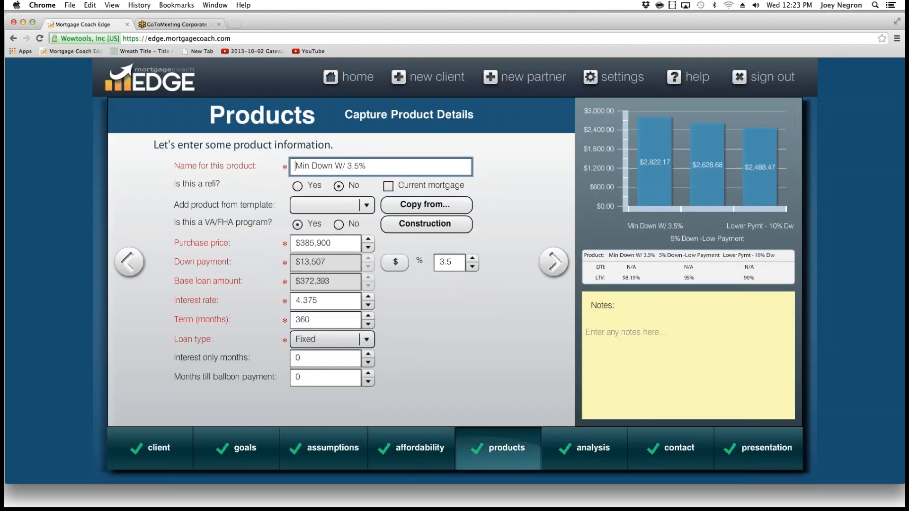
key(super+a)
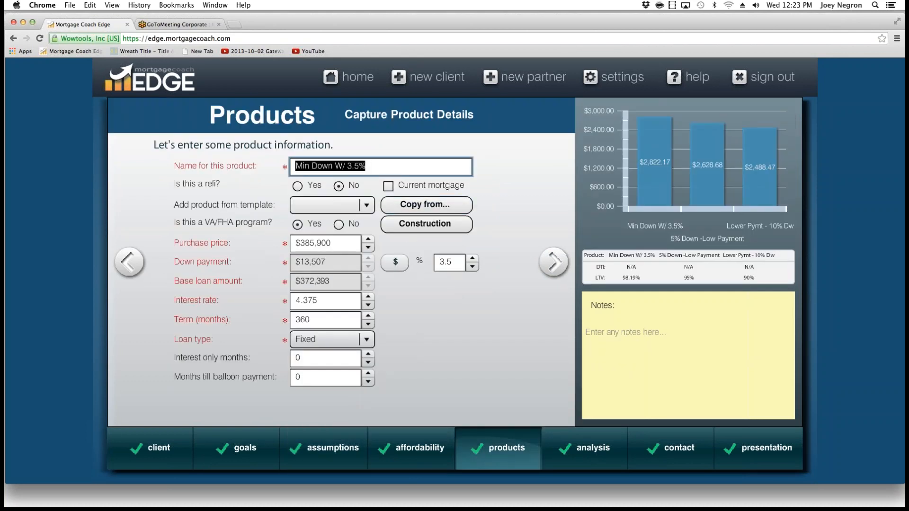
key(BackSpace)
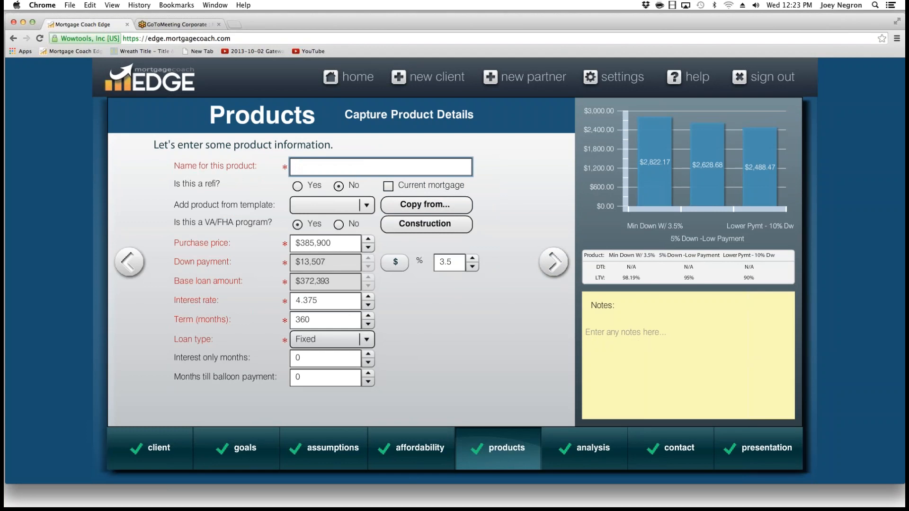
text(Paying M)
key(BackSpace)
key(BackSpace)
text(MI)
Set the down payment of the Paying MI product to 5 percent.
click(327, 301)
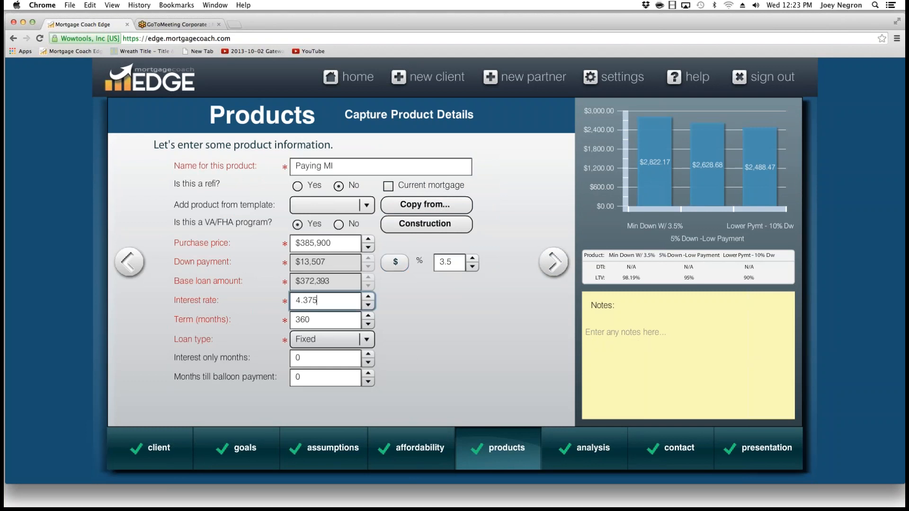
drag(453, 262, 437, 263)
text(5)
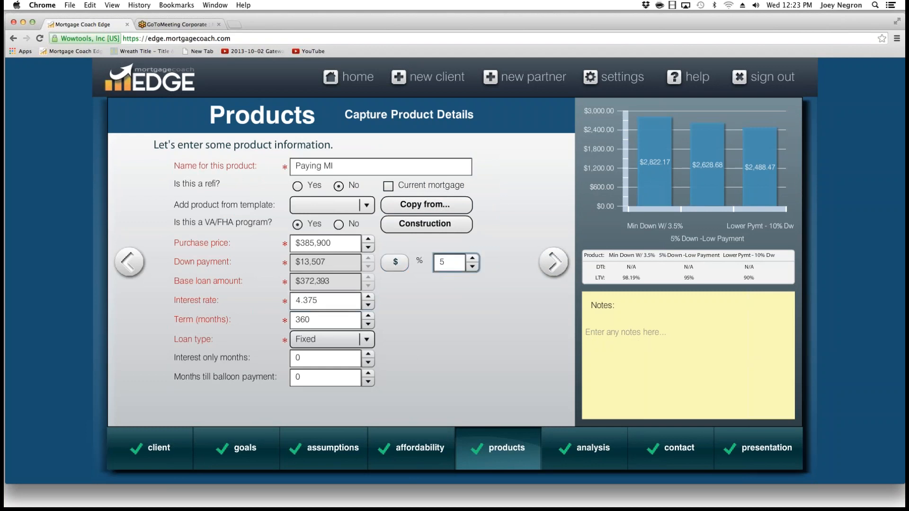
key(Tab)
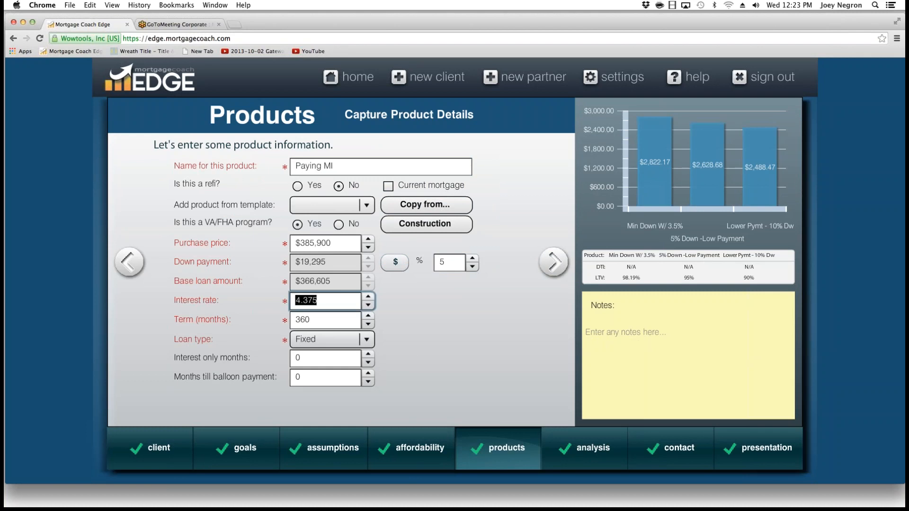
Load the "Conv 10% Down" template into the Paying MI product.
click(366, 205)
scroll(366, 253, down, 10)
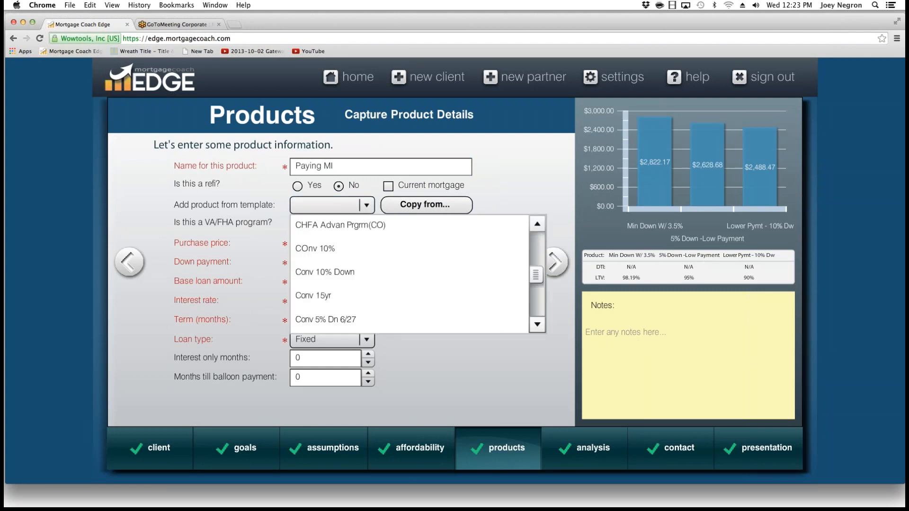
scroll(366, 251, up, 8)
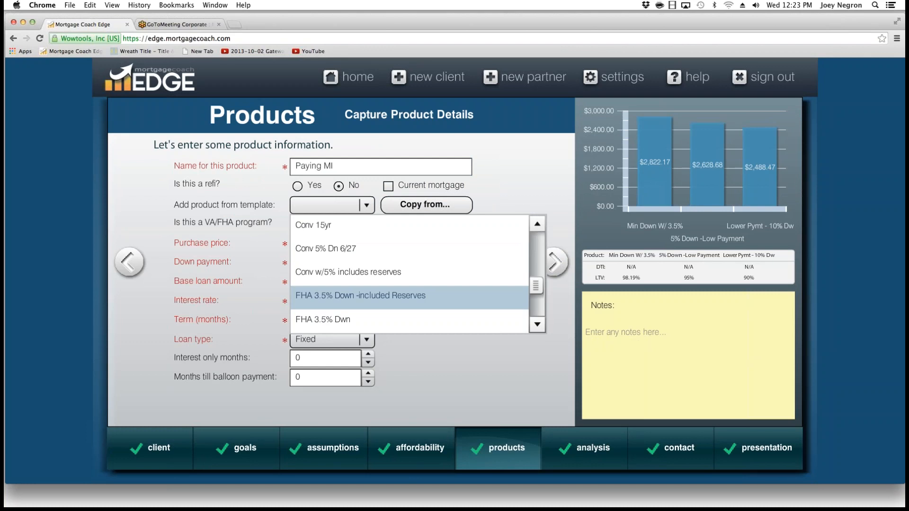
scroll(365, 250, up, 1)
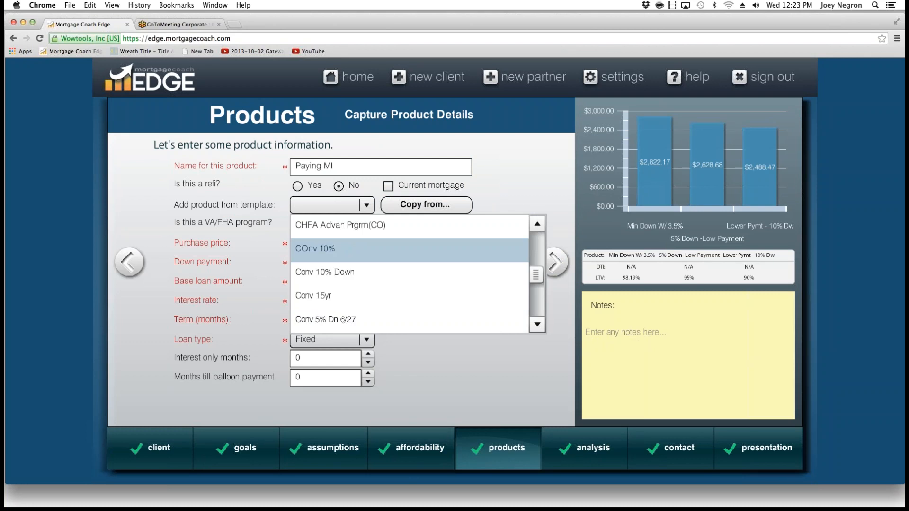
click(366, 270)
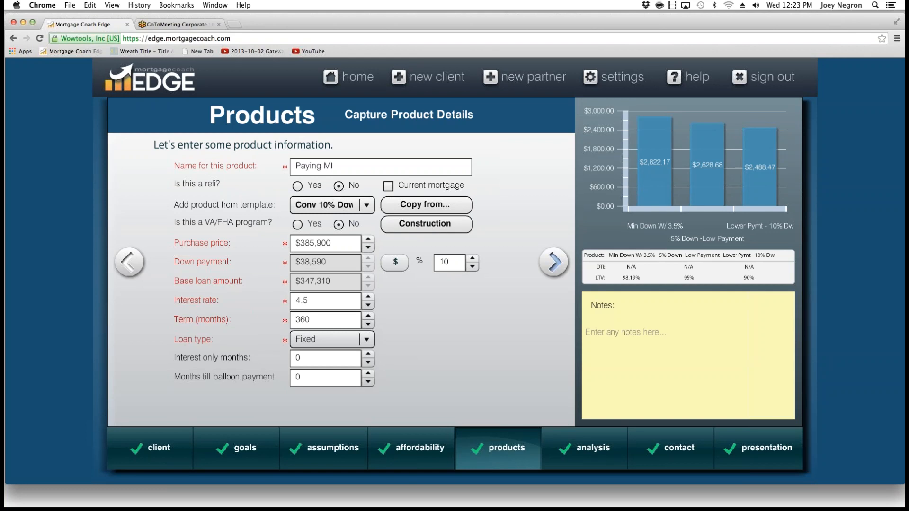
Leave the Paying MI closing costs as they are and set its monthly mortgage insurance to 0.74 percent.
click(554, 261)
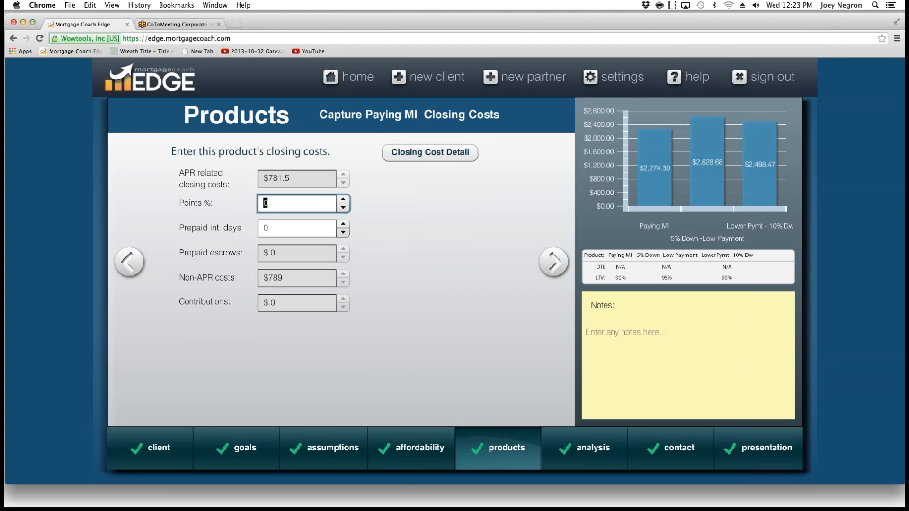
click(554, 262)
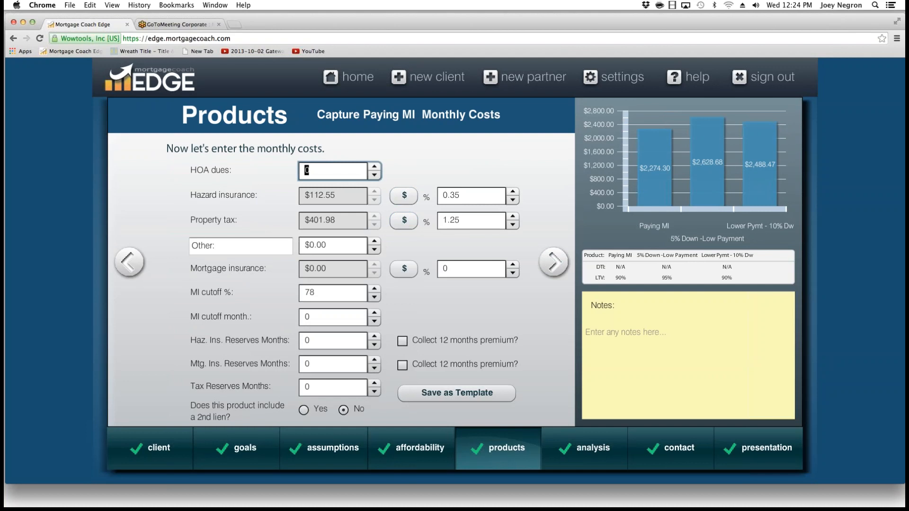
click(466, 269)
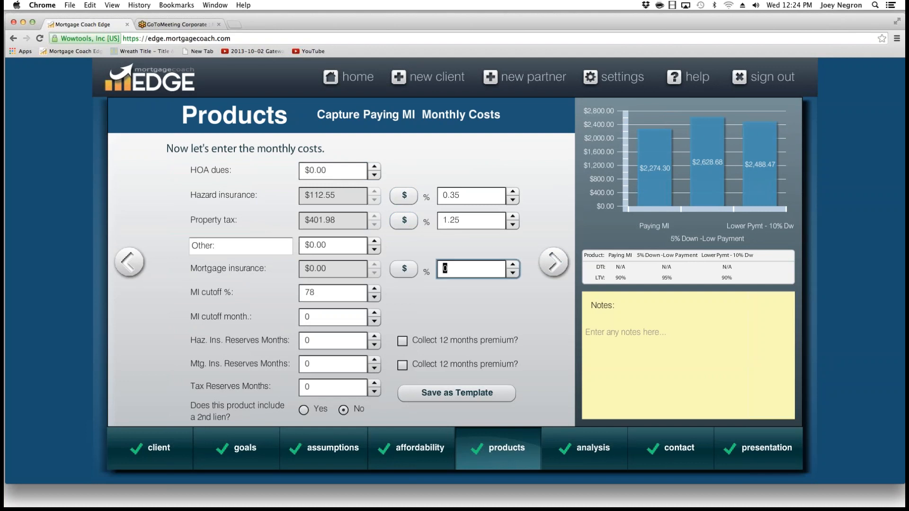
text(0.74)
key(Tab)
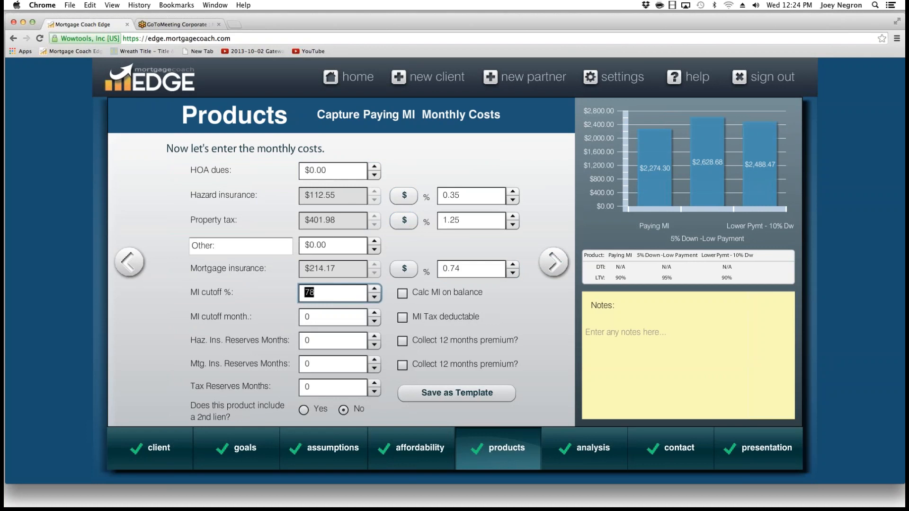
mouse_move(654, 129)
click(556, 267)
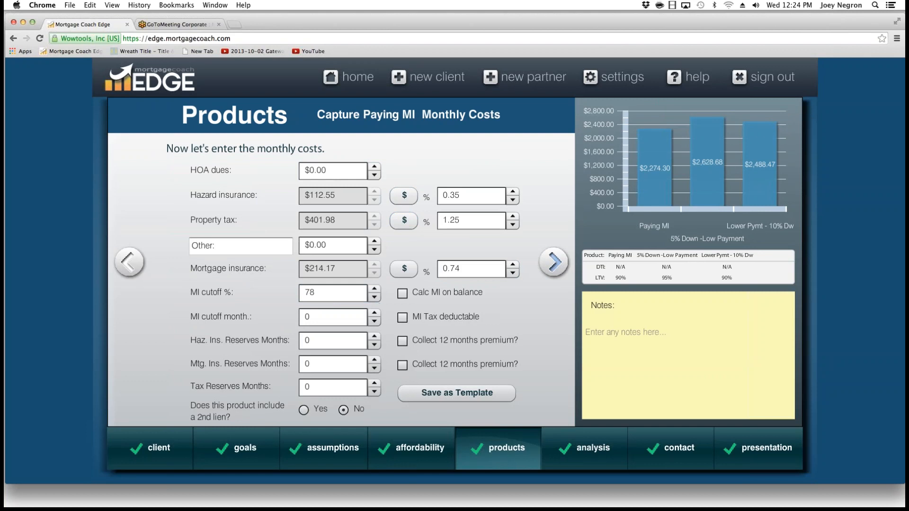
Rename the second product to "Lender Paid MI" and copy its details from the Paying MI product.
drag(387, 167, 291, 166)
key(BackSpace)
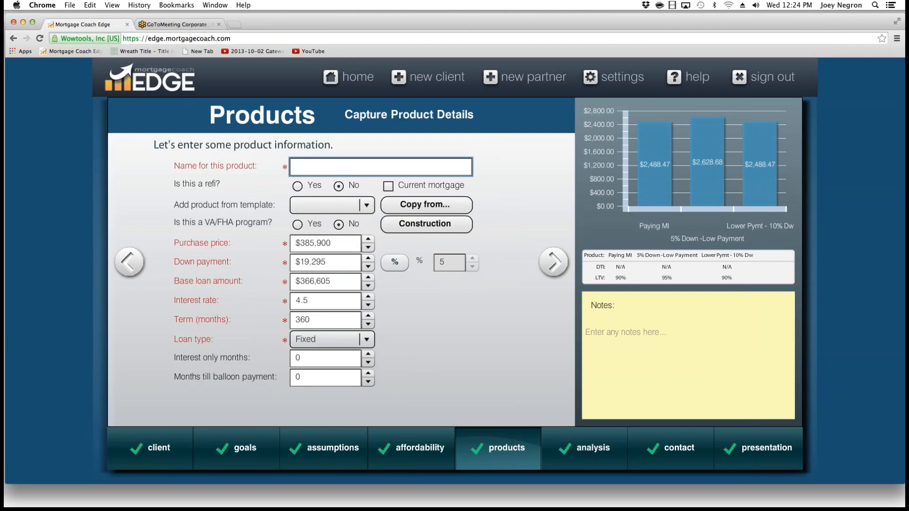
text(Lender Paid MI)
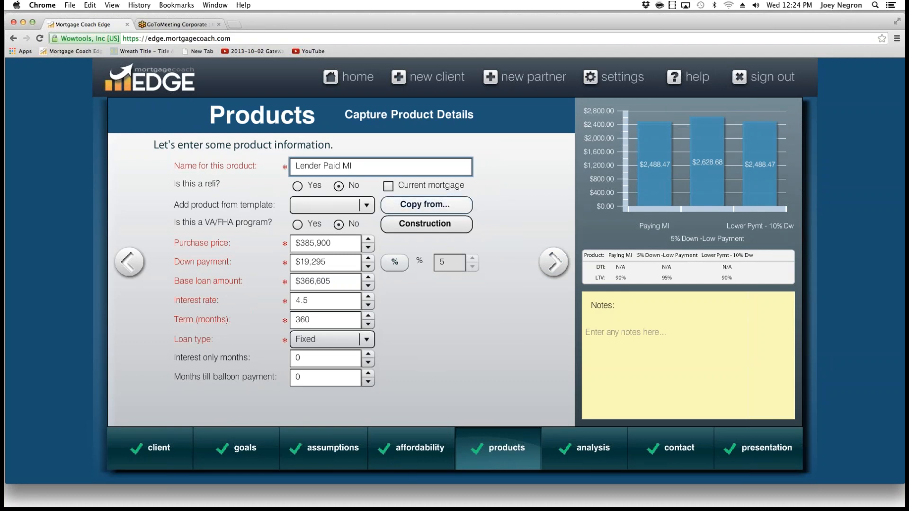
click(426, 205)
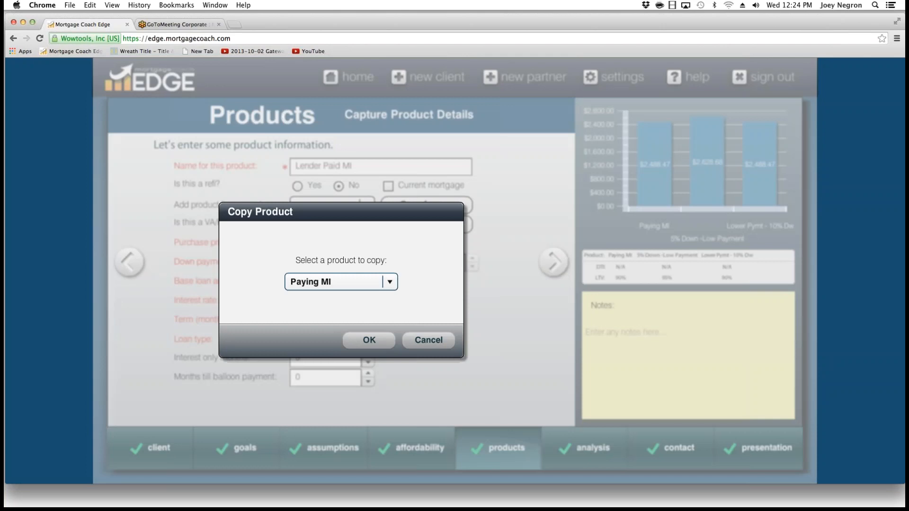
key(Tab)
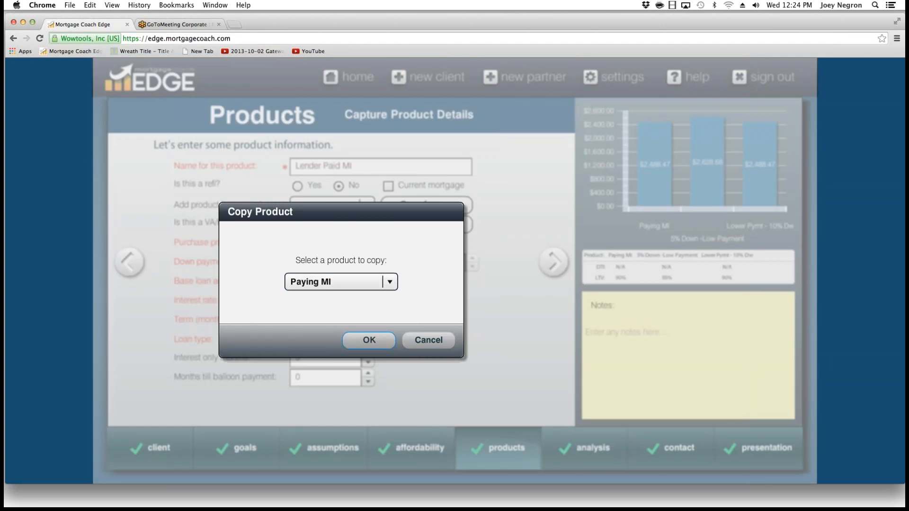
key(Return)
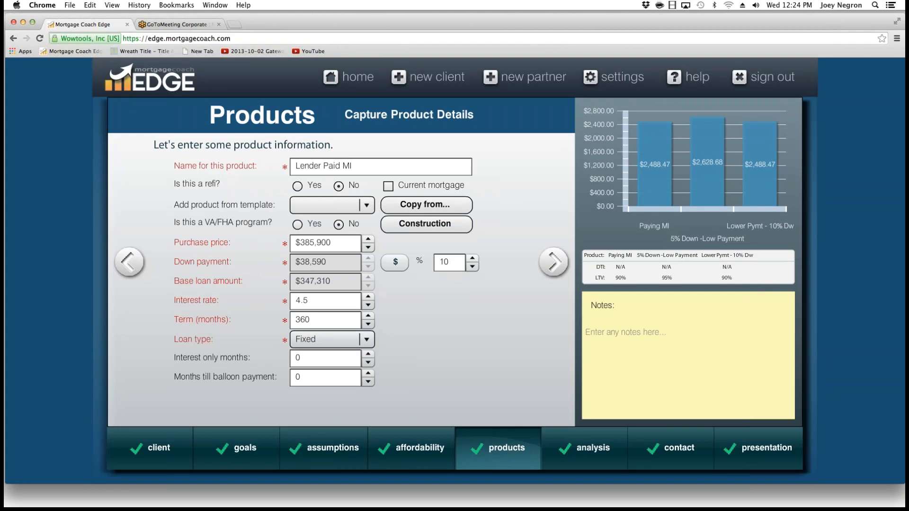
Set the Lender Paid MI product's interest rate to 4.875 and continue to its closing costs.
click(308, 300)
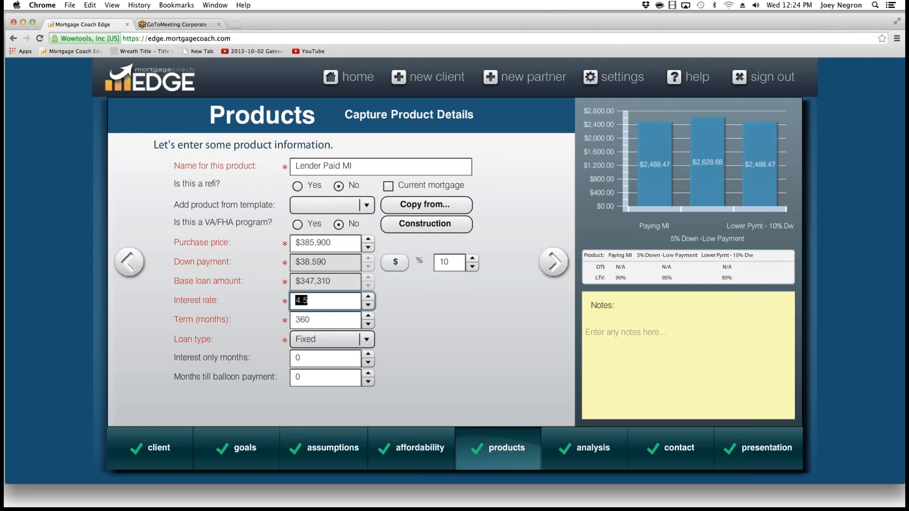
text(4.875)
key(Tab)
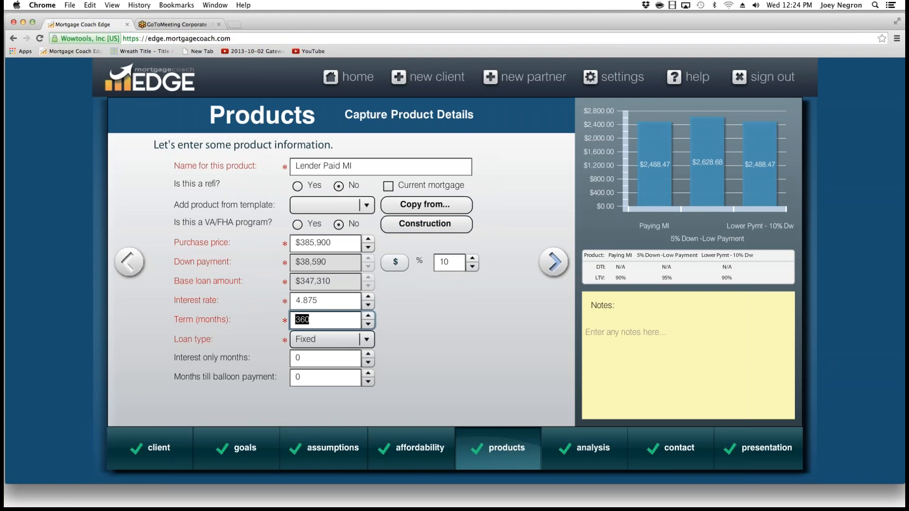
click(553, 262)
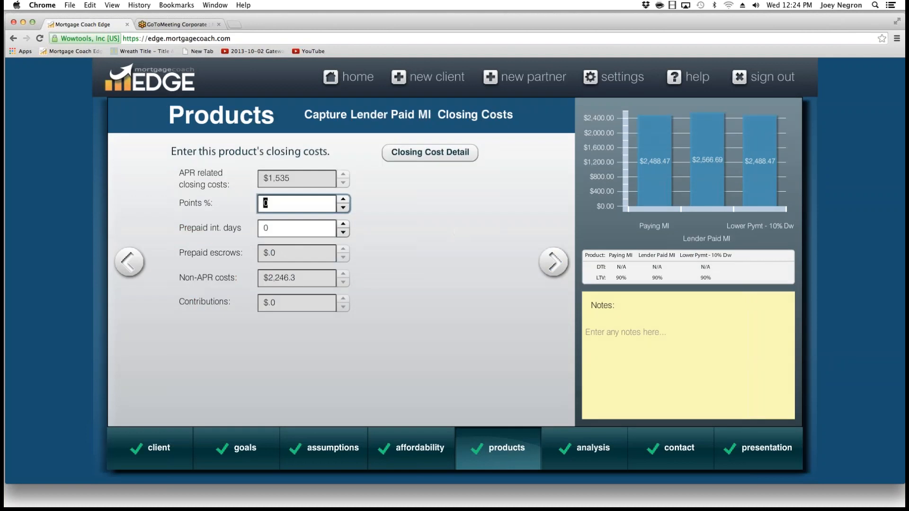
Switch the Lender Paid MI mortgage insurance to percentage entry and set both it and the MI cutoff month to 0.
click(553, 262)
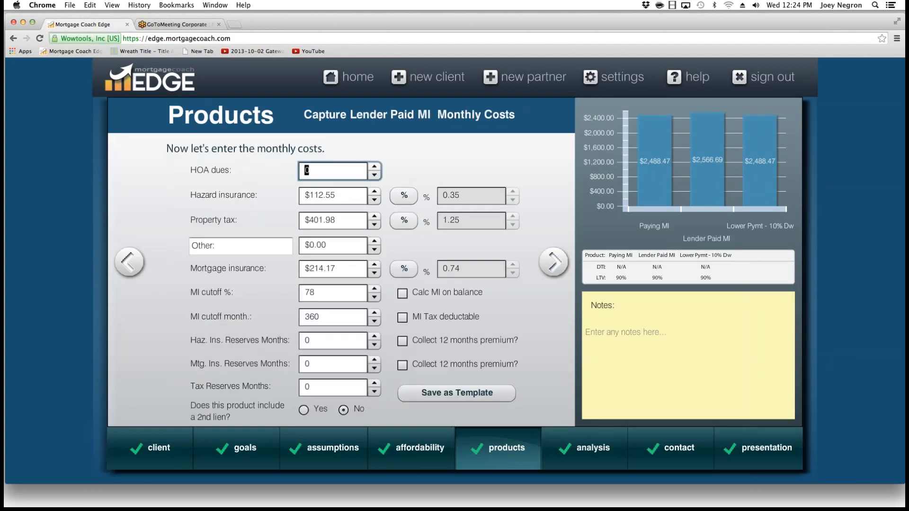
click(403, 269)
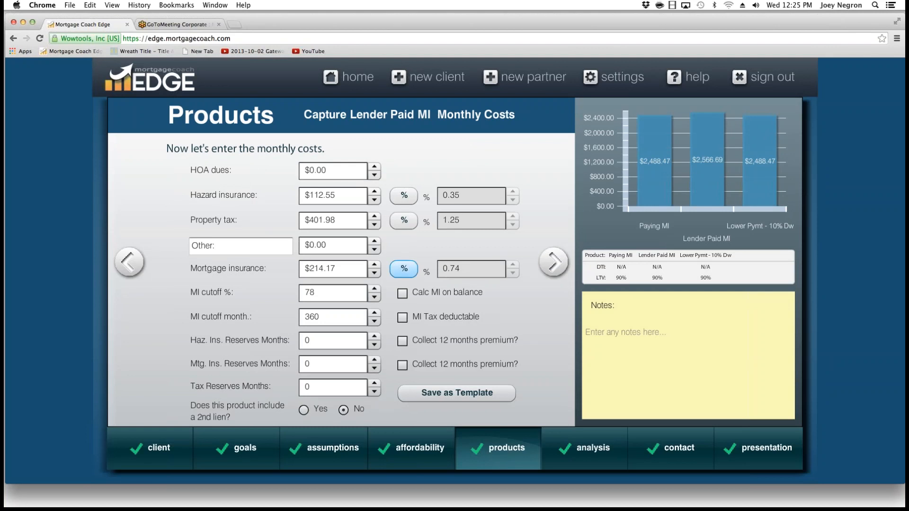
text(0)
key(Tab)
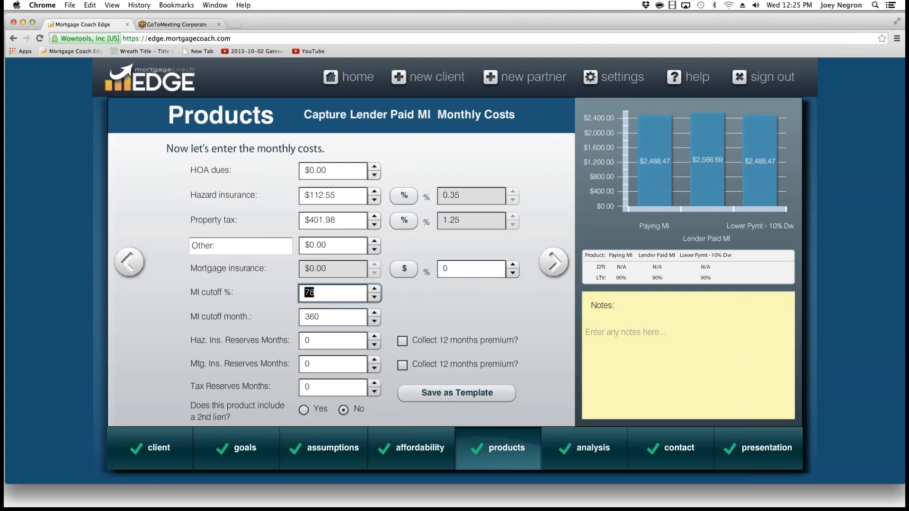
key(Tab)
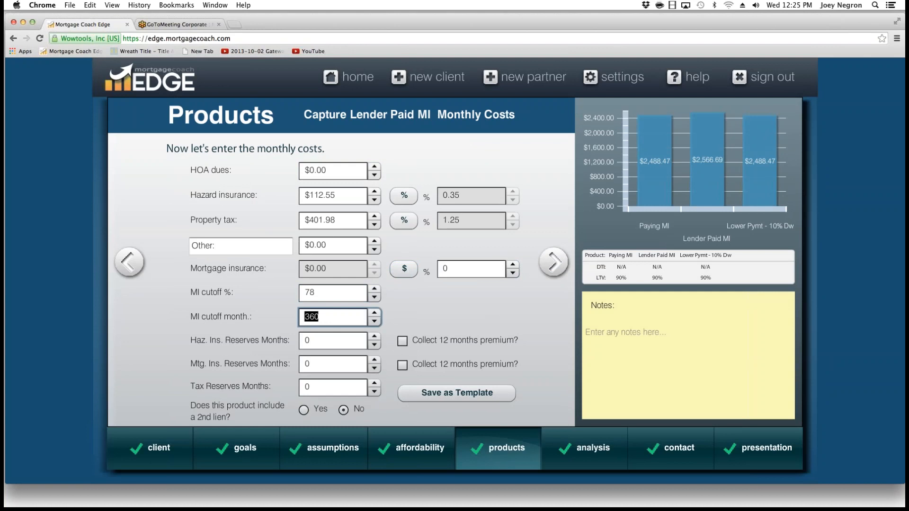
text(0)
key(Tab)
click(555, 262)
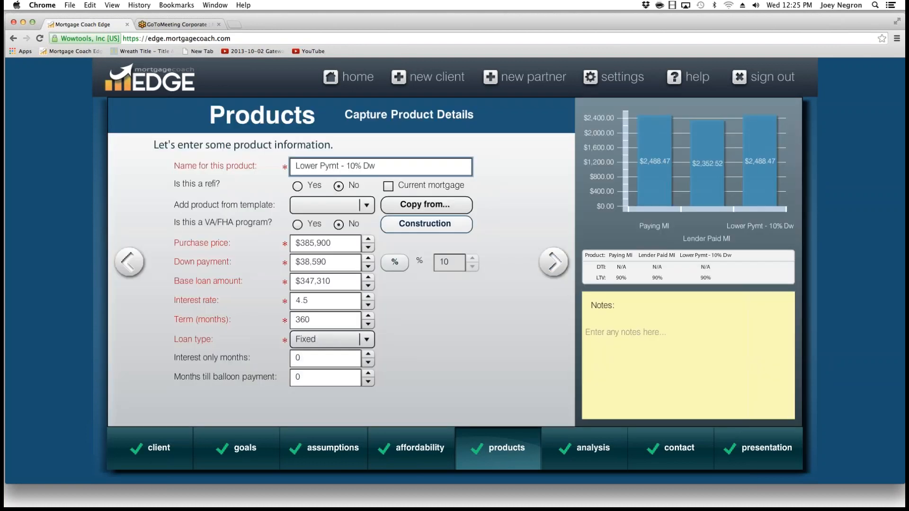
Rename the third product, the one with 10 percent down, to "BPMI" and continue to its closing costs.
mouse_move(759, 115)
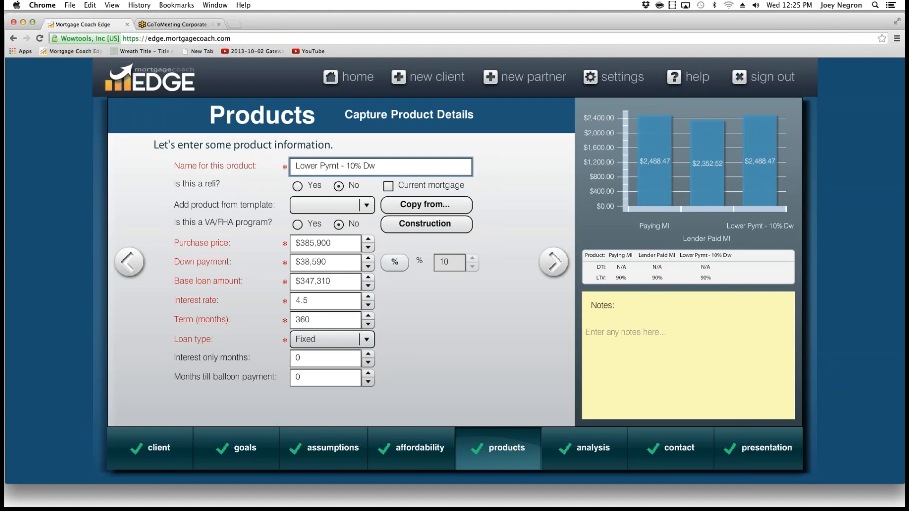
drag(397, 167, 292, 166)
text(Borr)
key(BackSpace)
key(BackSpace)
key(BackSpace)
text(PMI)
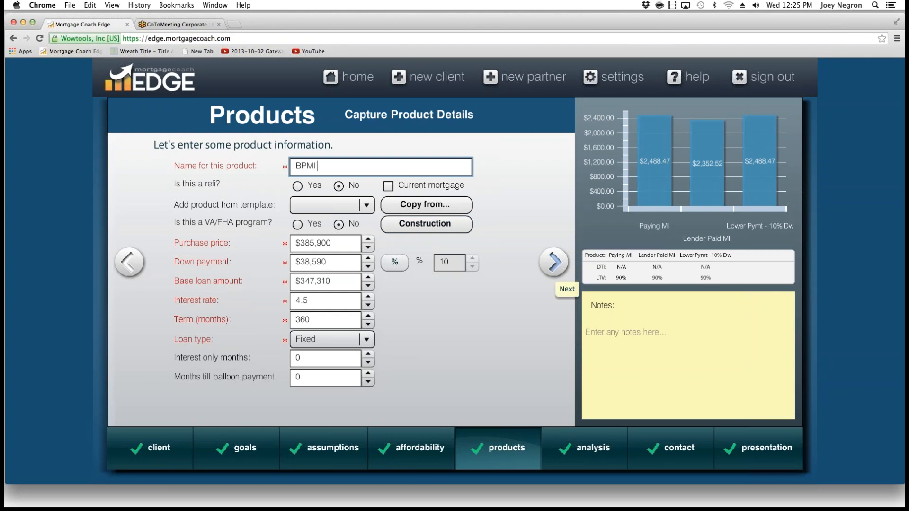
click(554, 263)
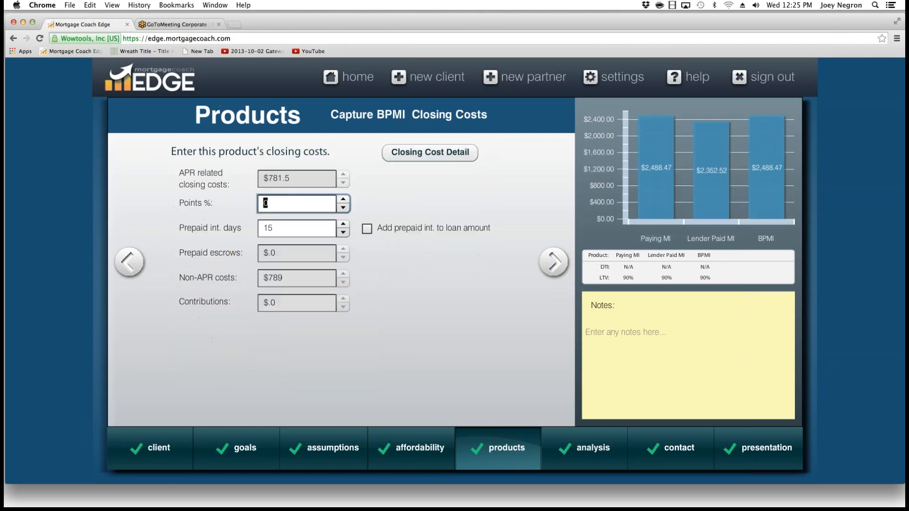
Set the BPMI product's points to 1 percent and continue to its monthly costs.
text(1)
key(BackSpace)
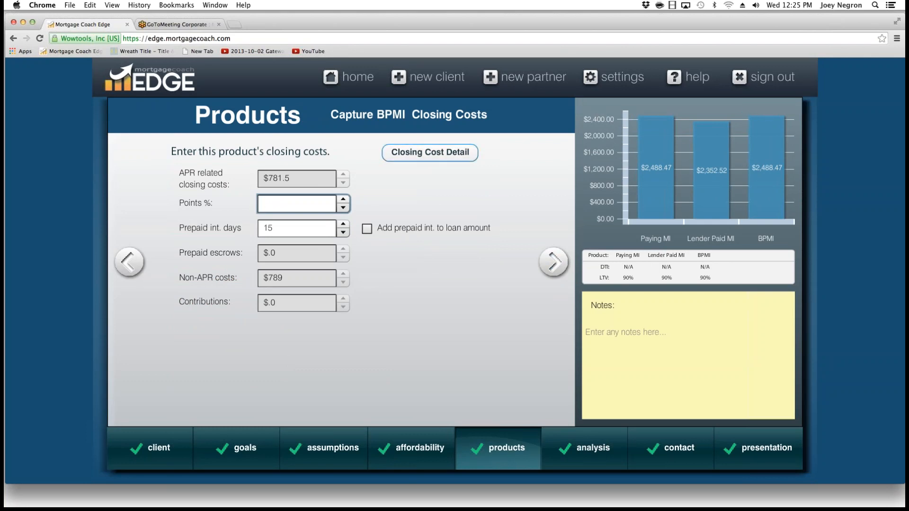
text(1)
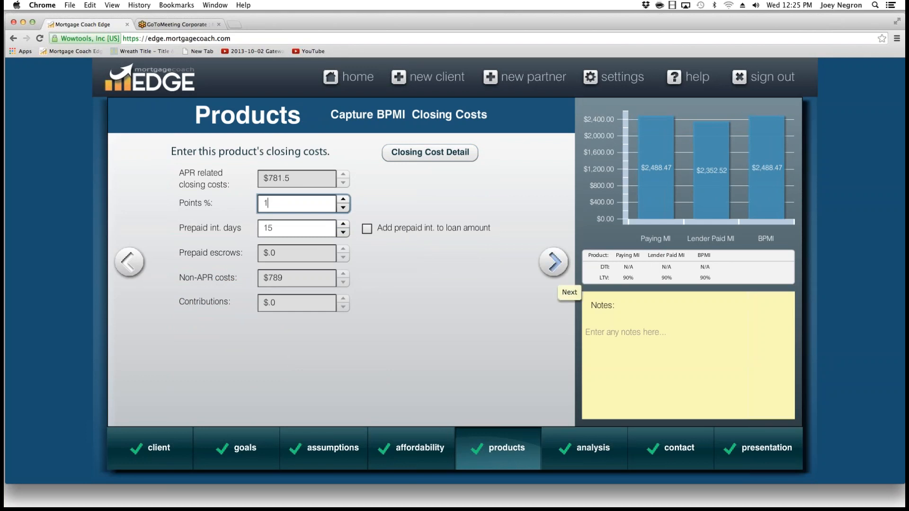
click(552, 265)
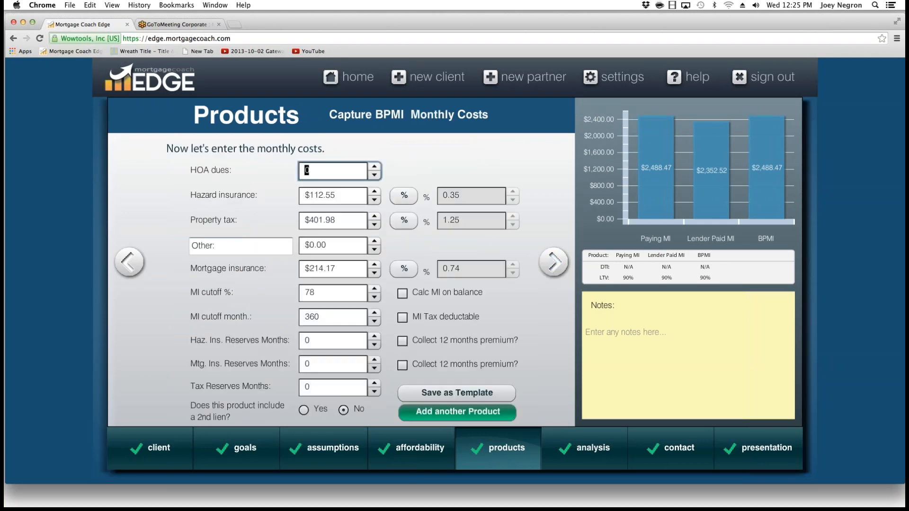
Clear BPMI's mortgage insurance percentage and MI cutoff month, and proceed to the analysis summary.
click(404, 269)
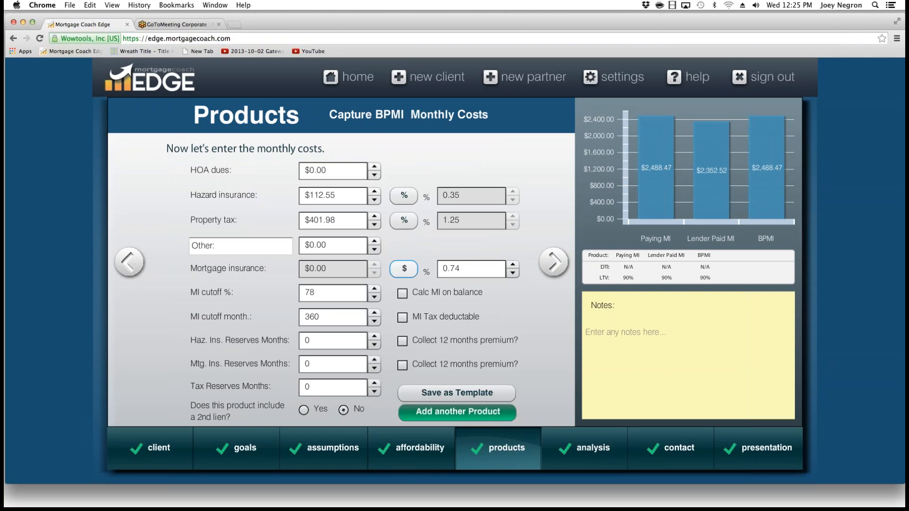
double_click(451, 269)
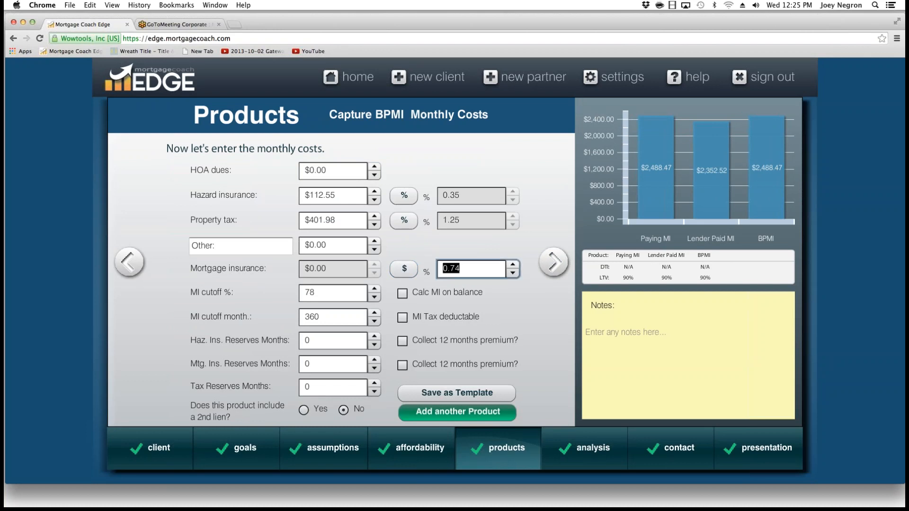
key(BackSpace)
double_click(312, 317)
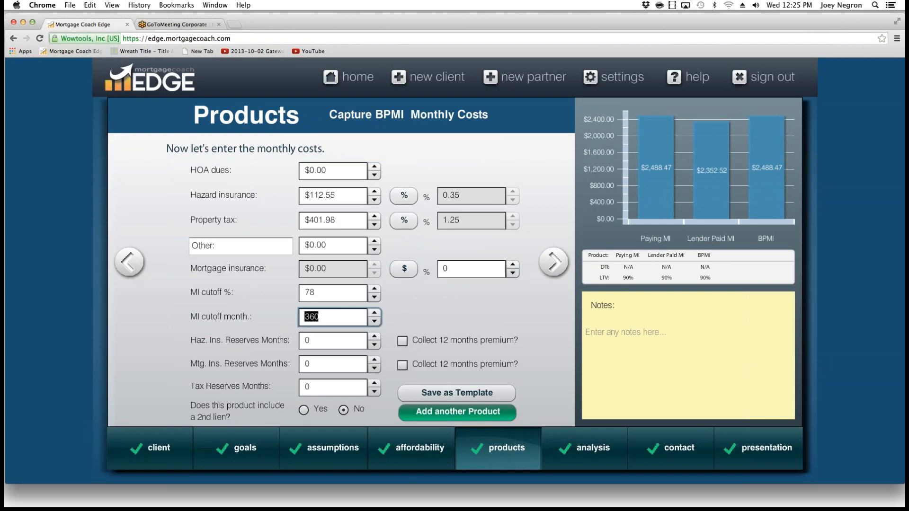
key(BackSpace)
click(554, 261)
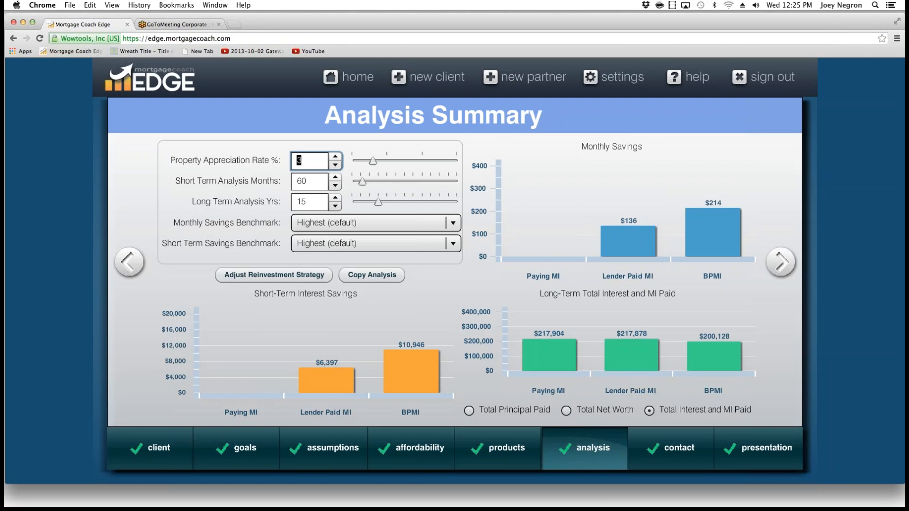
Open the full client list from the home page and review the Introductory Message, Rent Vs Own and Should pay MI analyses under "How May I Assist You".
click(543, 256)
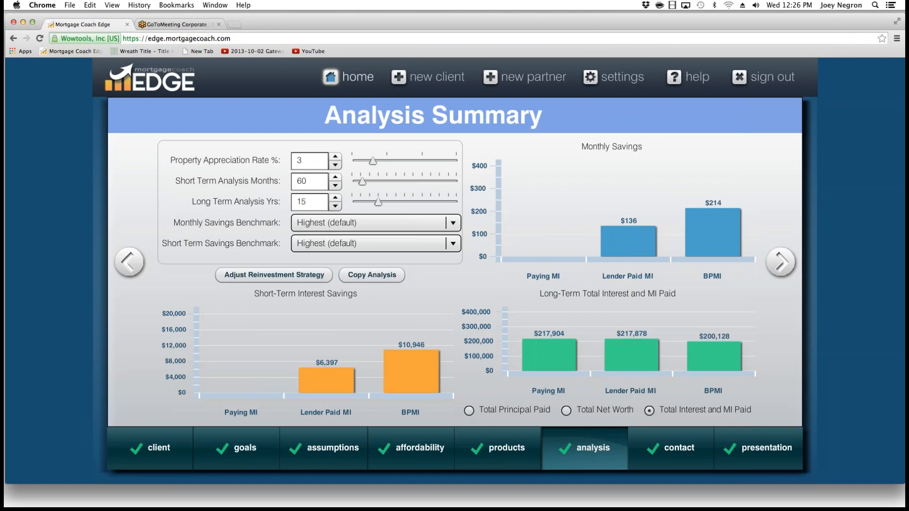
click(331, 77)
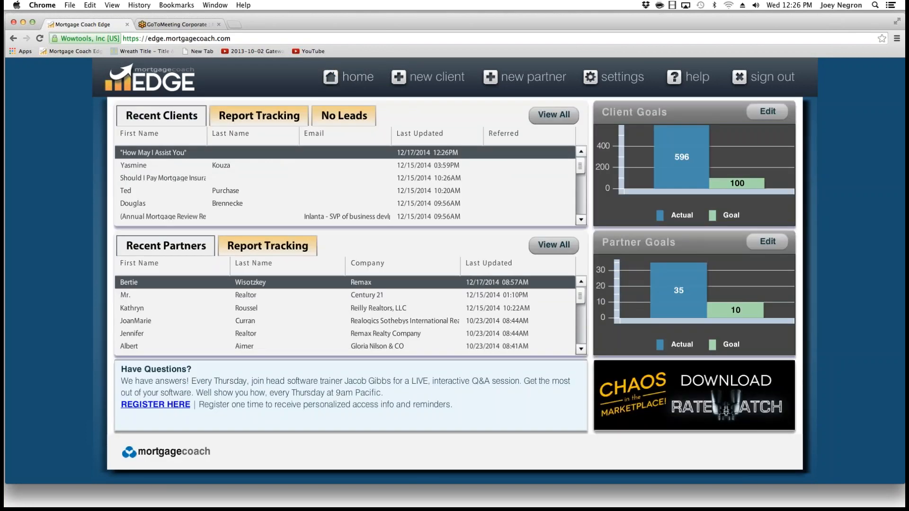
click(554, 115)
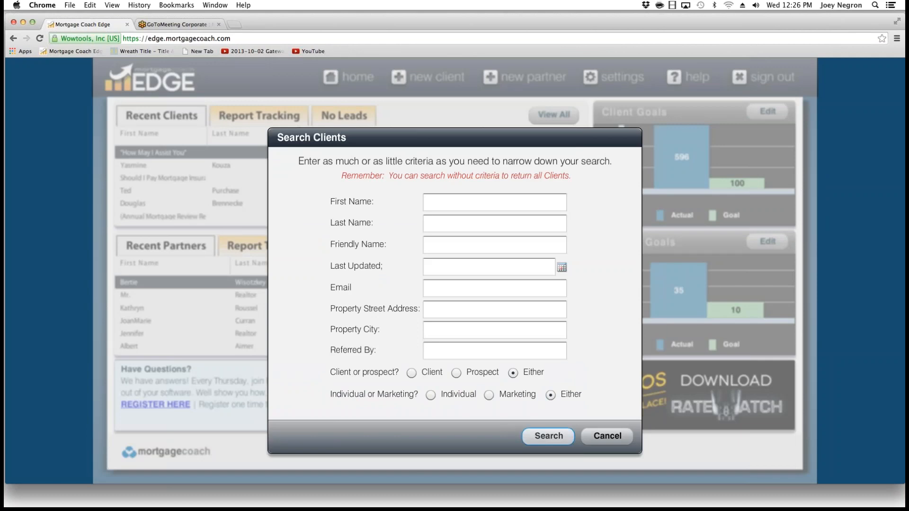
key(Return)
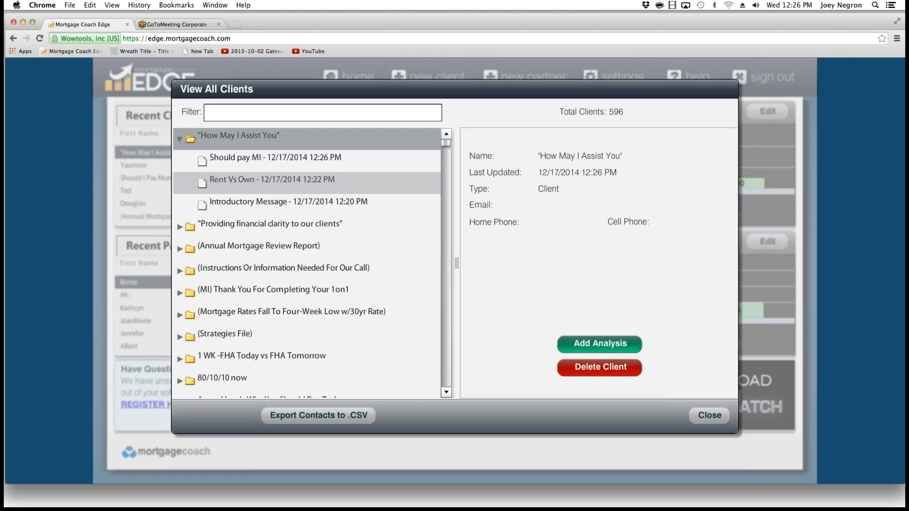
click(289, 204)
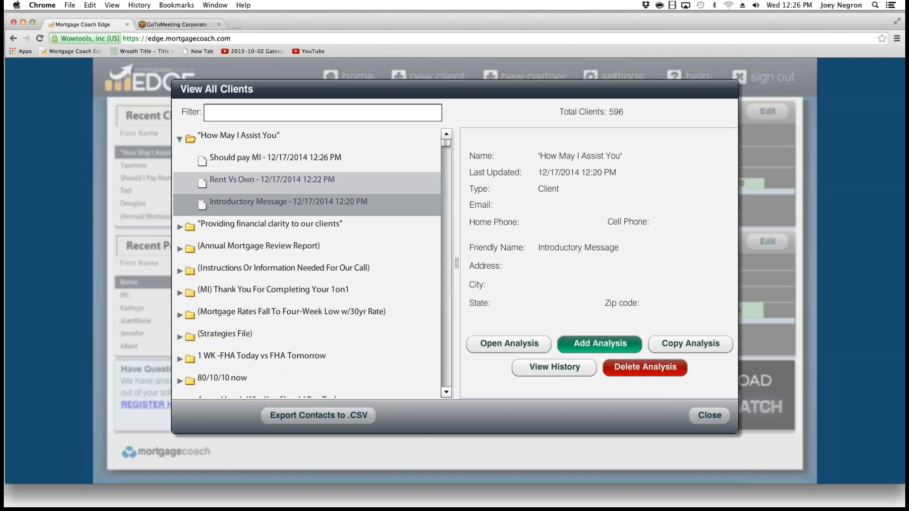
click(288, 182)
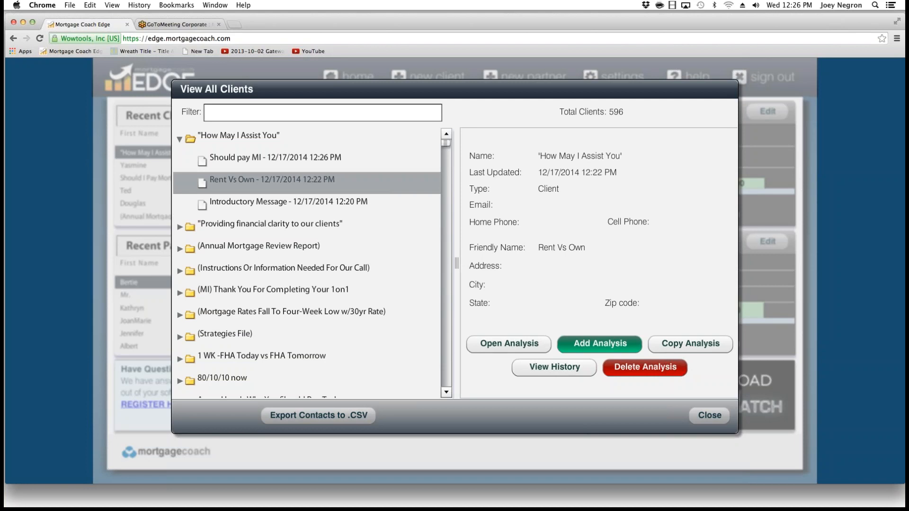
click(276, 158)
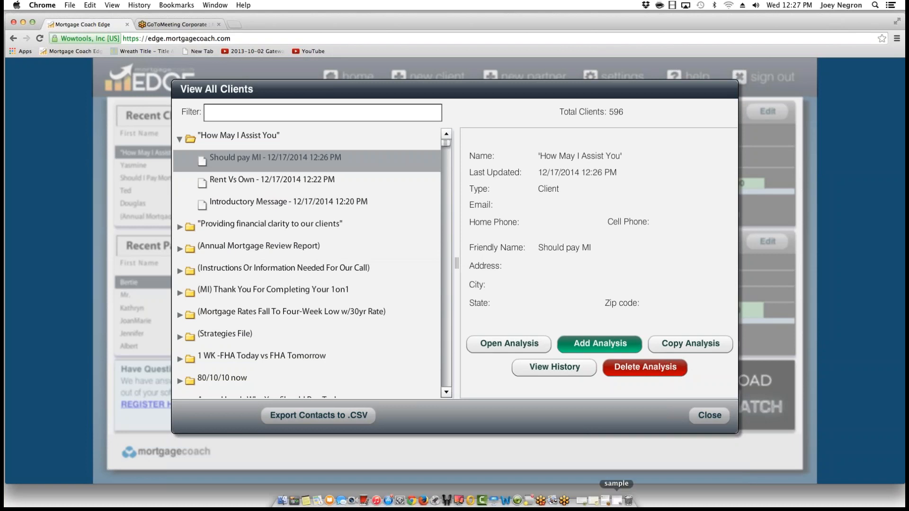
View the sample report links document in Preview, put it away, and leave the client list for the Should pay MI analysis summary.
click(617, 500)
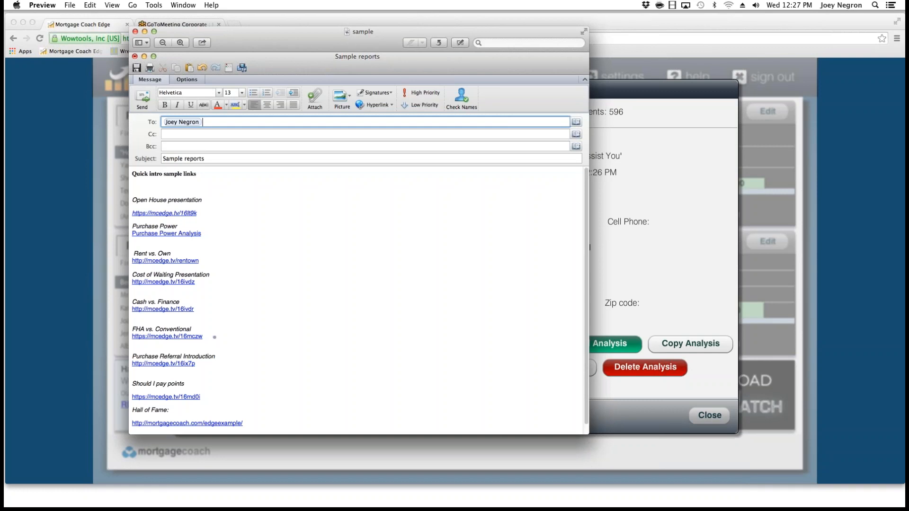
click(144, 31)
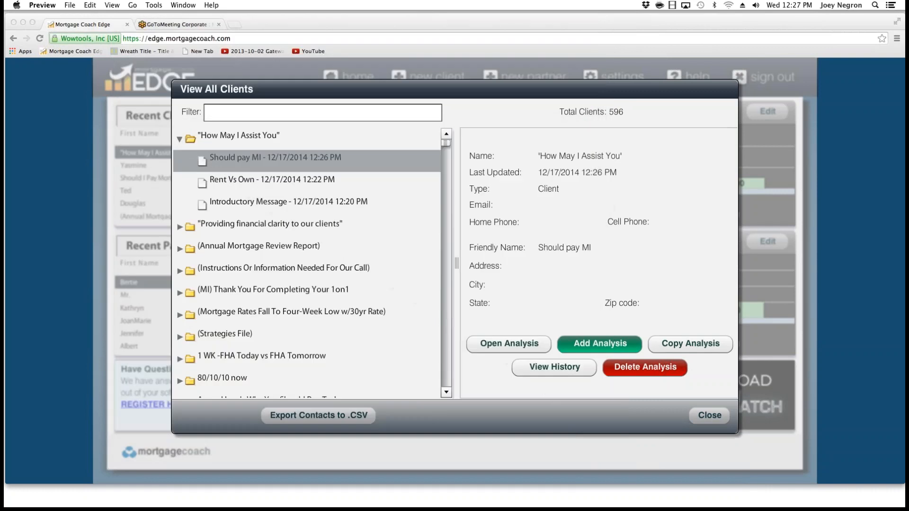
click(709, 416)
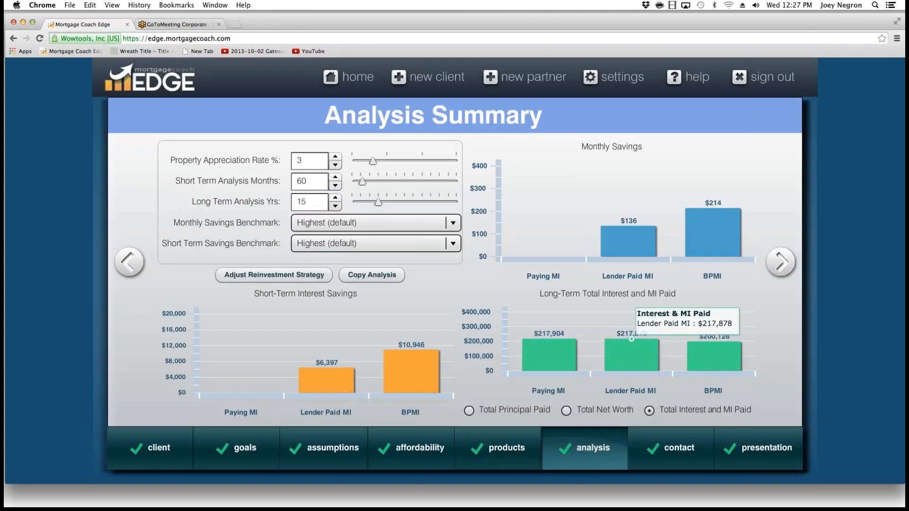
Preview the Should pay MI Total Cost Analysis report and copy its share link.
click(742, 384)
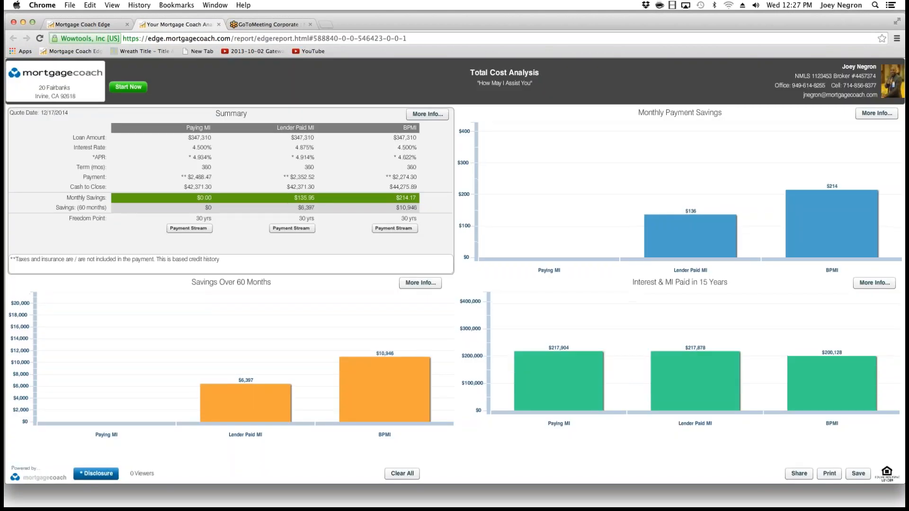
click(799, 474)
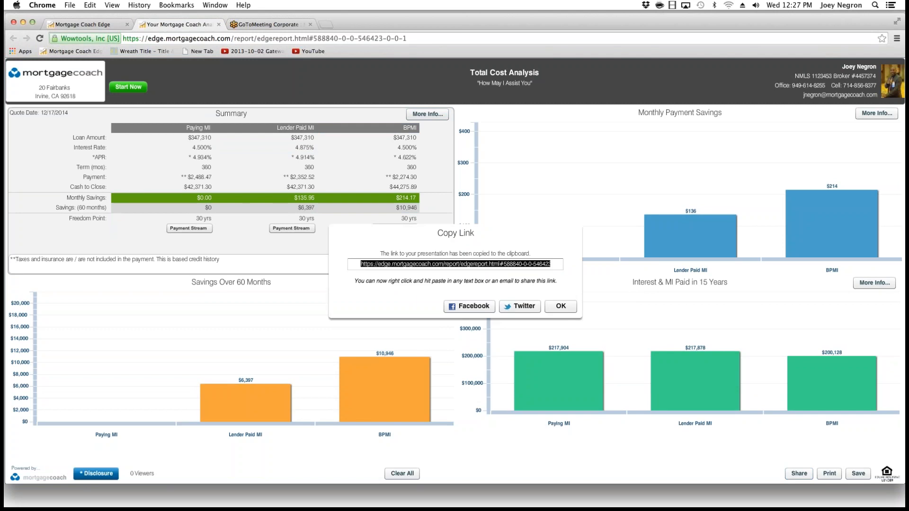
click(561, 307)
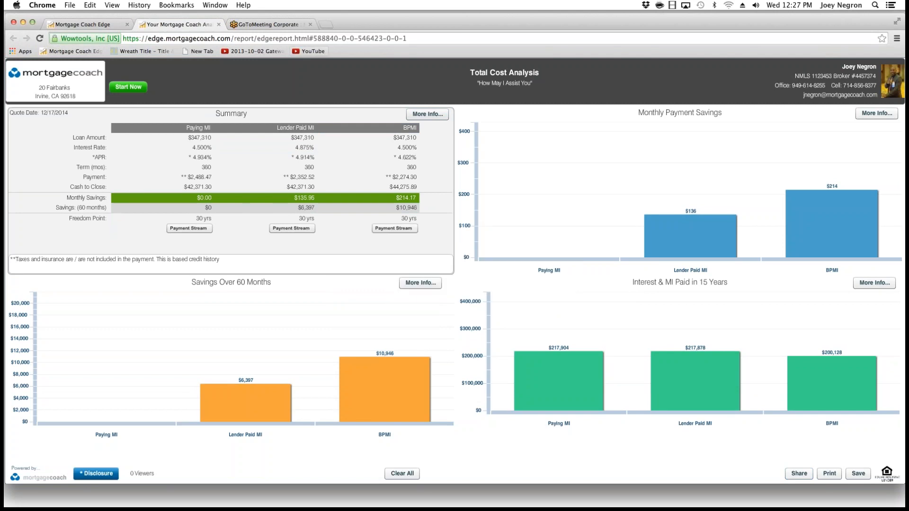
Generate the short report link on the Total Cost Analysis setup page, select it, and close the link dialog.
click(80, 24)
click(345, 368)
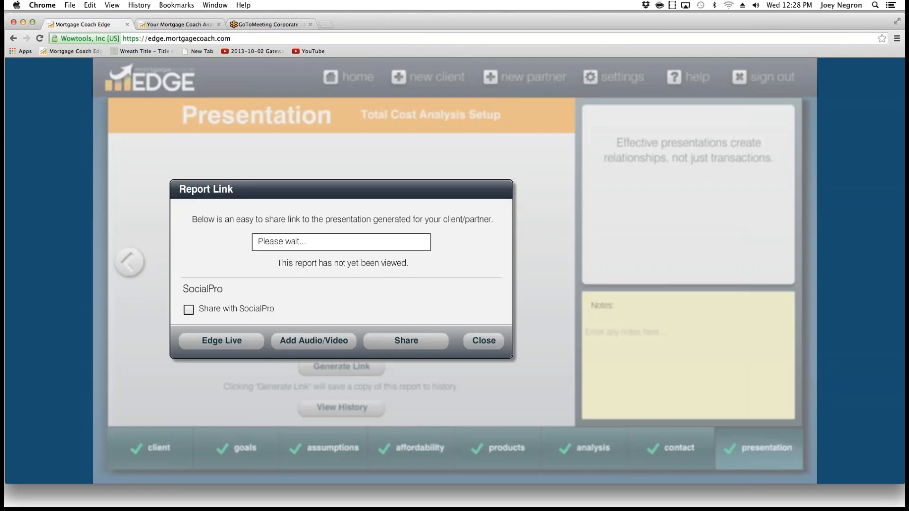
click(307, 242)
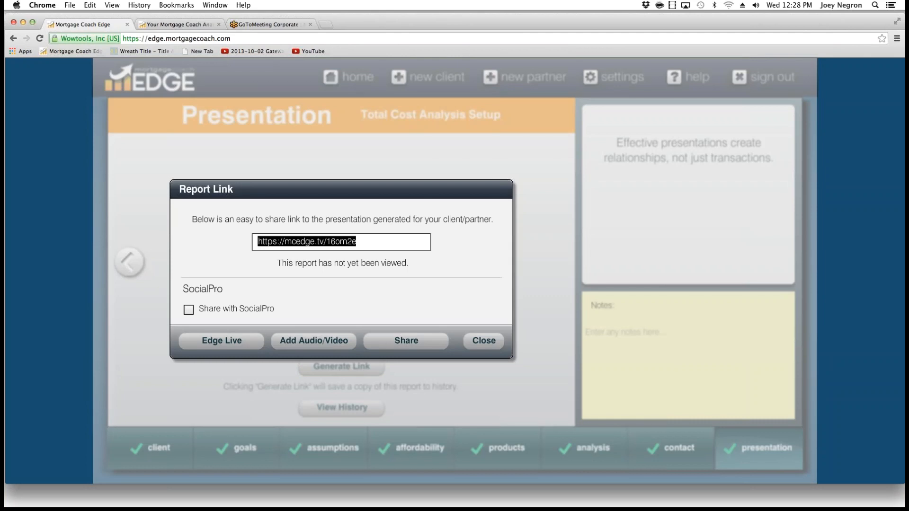
click(484, 341)
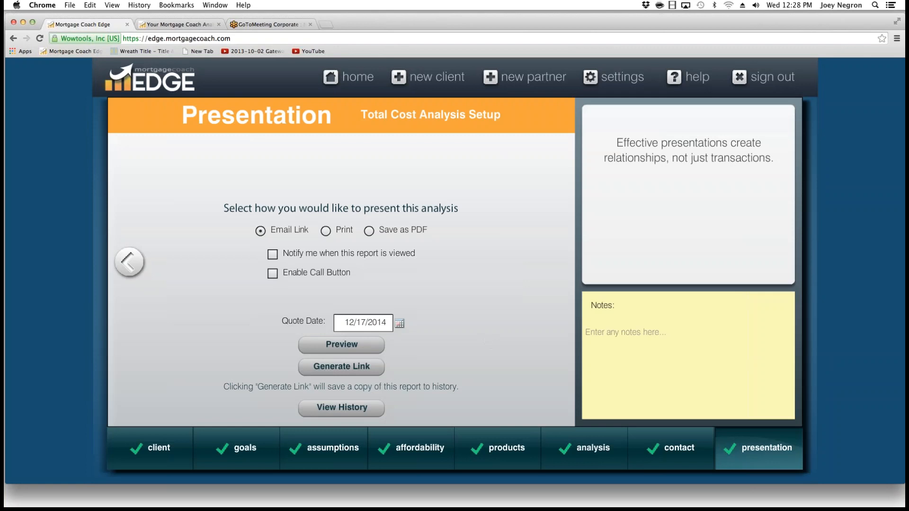
Look at the options for copying the analysis to a current or new client, and at the friendly name in the client details.
click(587, 447)
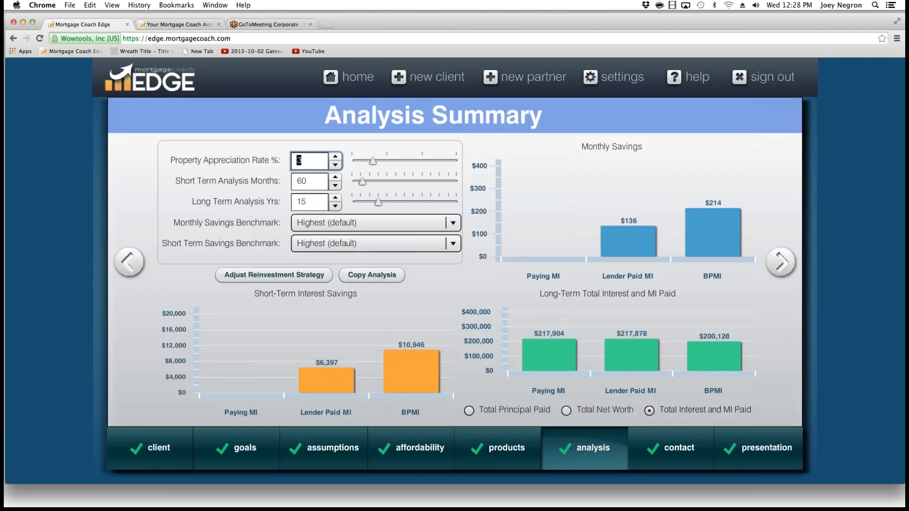
click(372, 275)
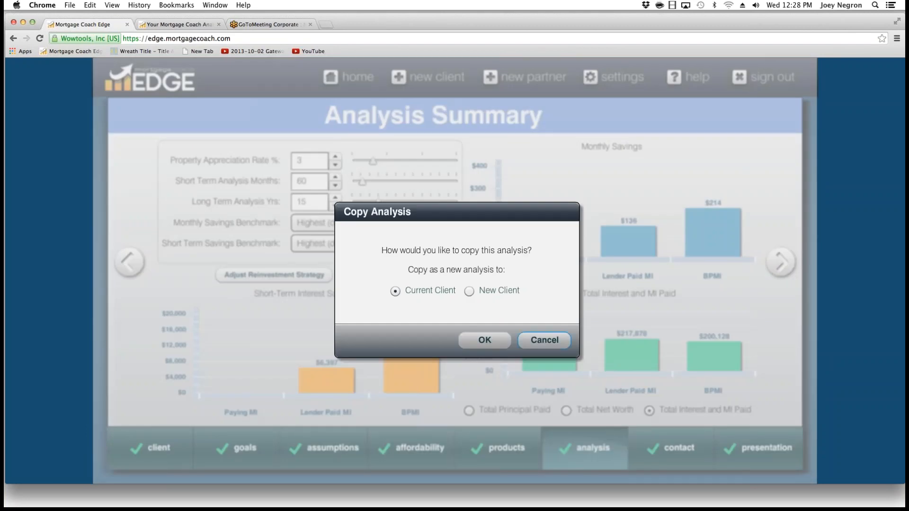
click(545, 341)
click(158, 447)
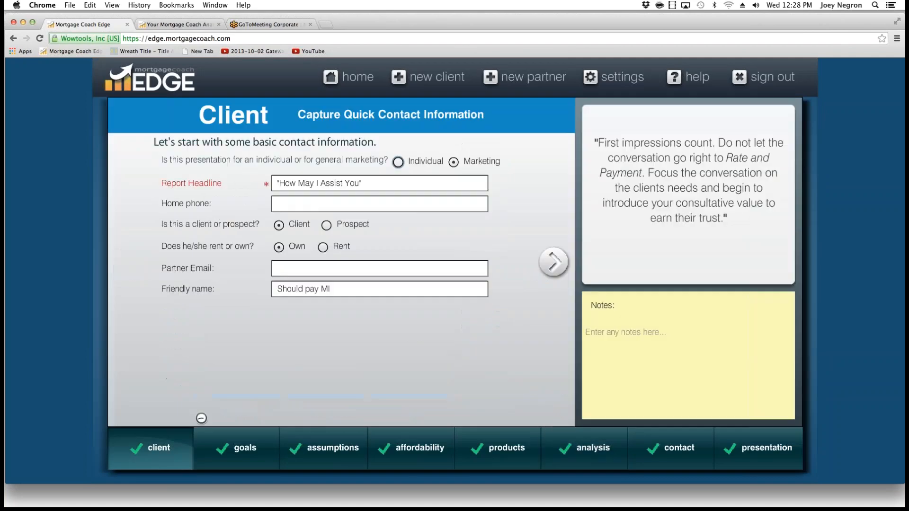
drag(333, 289, 274, 289)
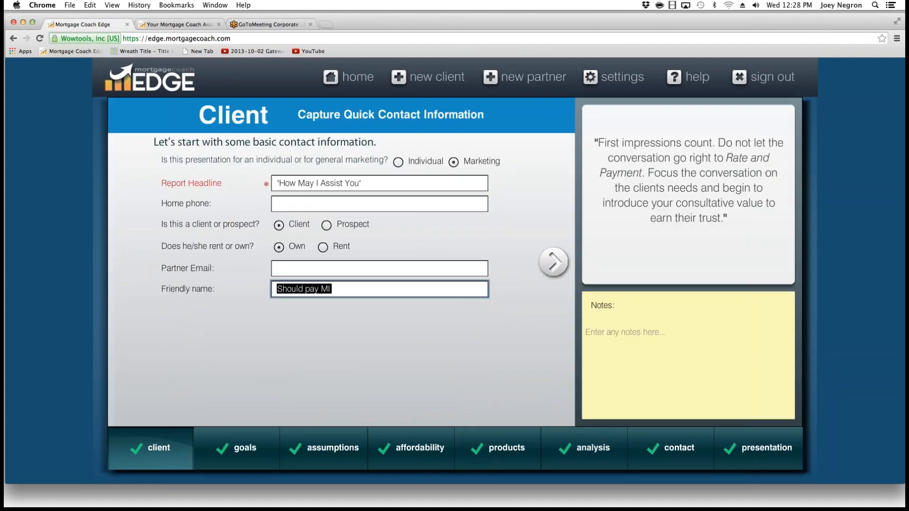
Exclude the BPMI product from the Total Cost presentation and check the open Total Cost Analysis report.
mouse_move(498, 448)
mouse_move(759, 448)
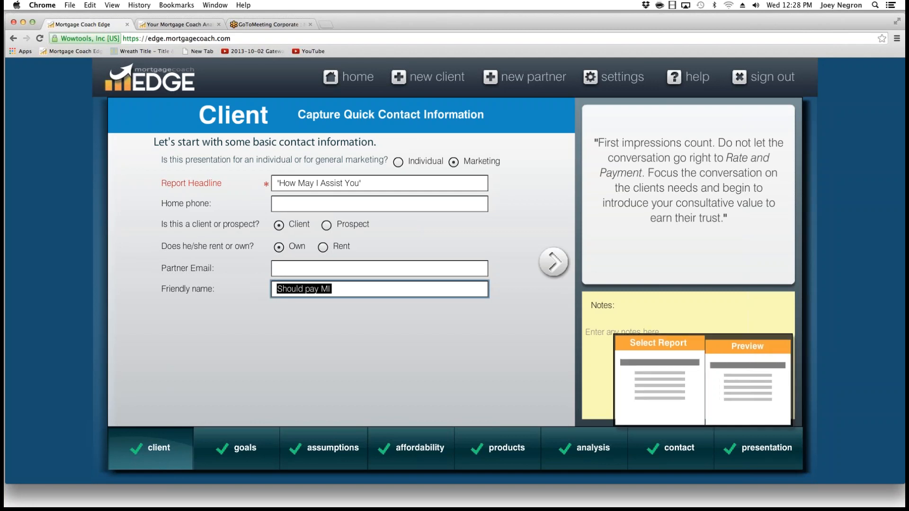
click(665, 386)
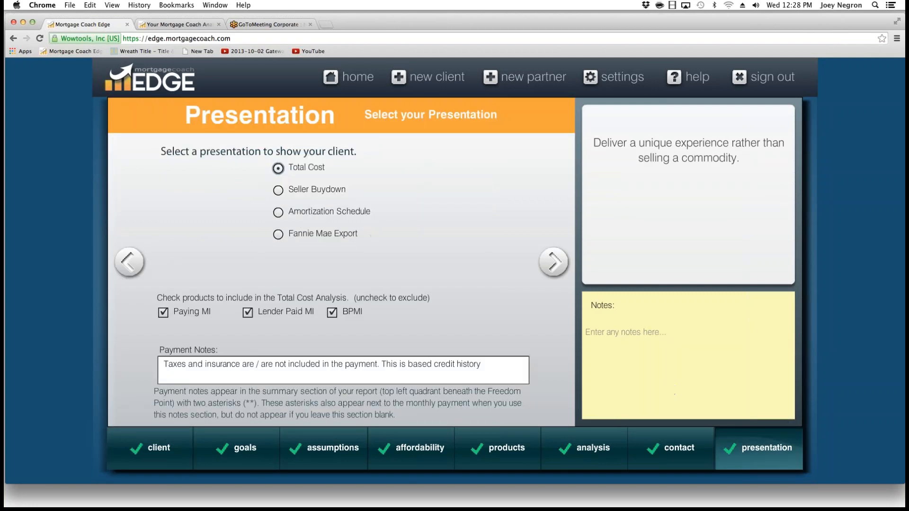
click(332, 313)
click(333, 313)
click(332, 312)
click(179, 25)
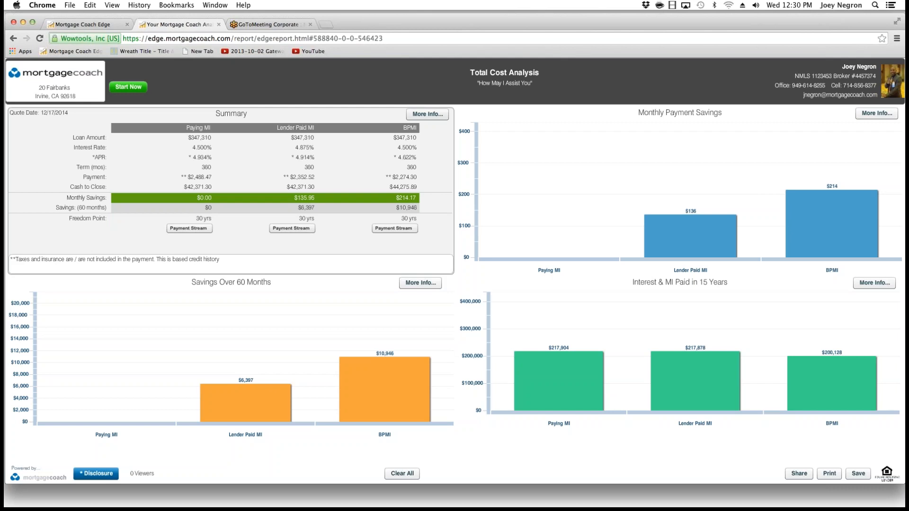
click(90, 25)
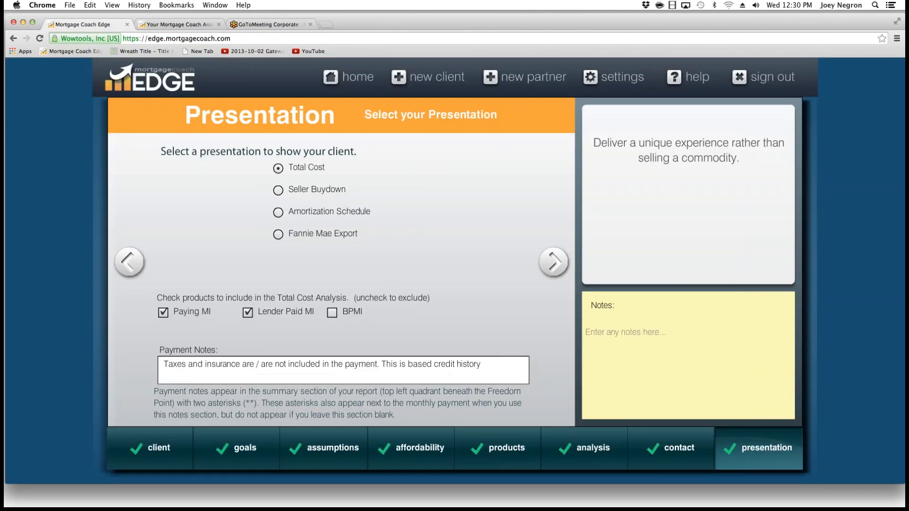
Return to the home page, open the Mortgage Coach Support site, and view the support request form with its email and EDGE Link fields.
click(349, 76)
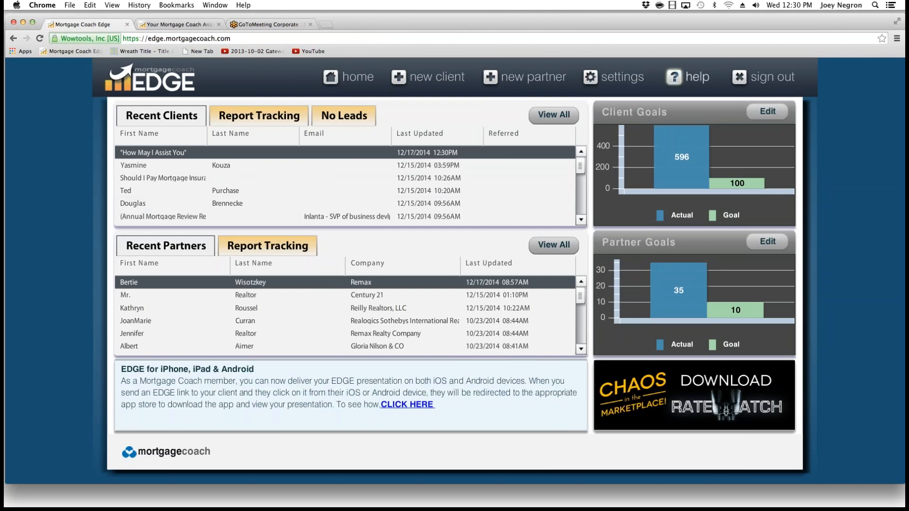
click(674, 76)
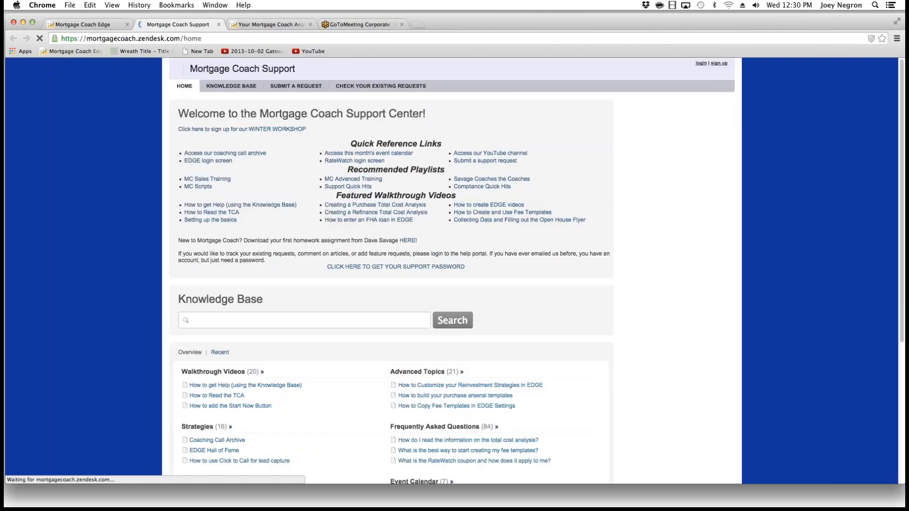
click(72, 25)
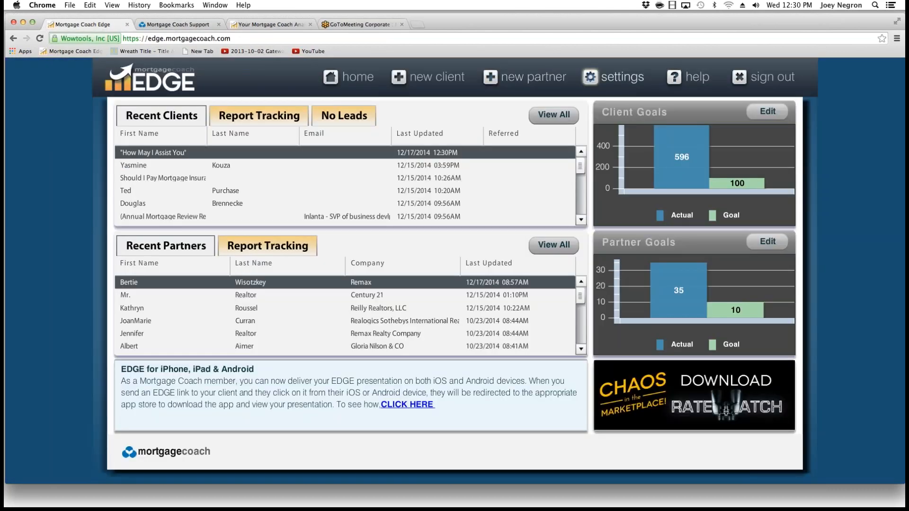
click(177, 25)
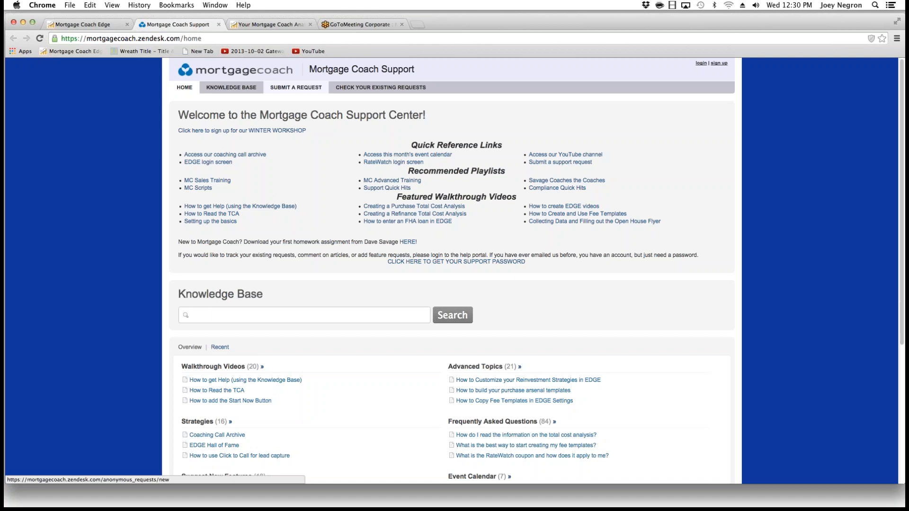
click(295, 87)
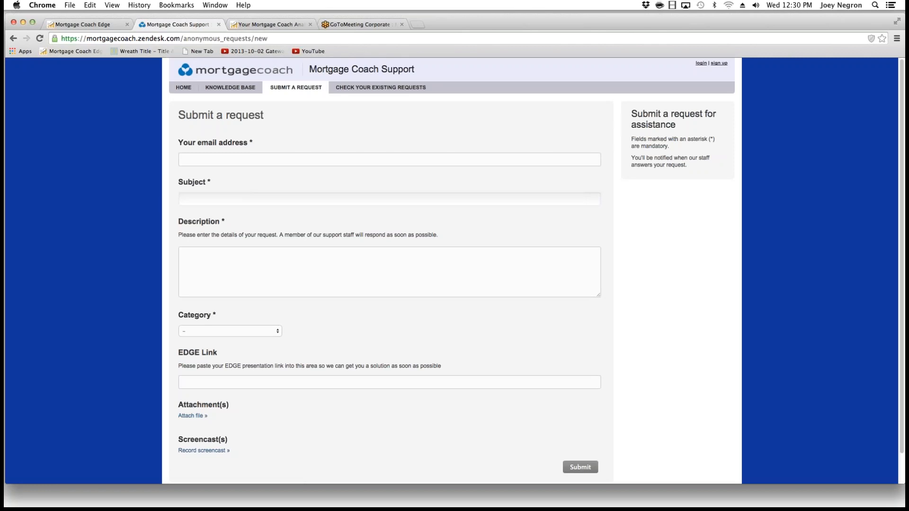
click(389, 159)
click(390, 383)
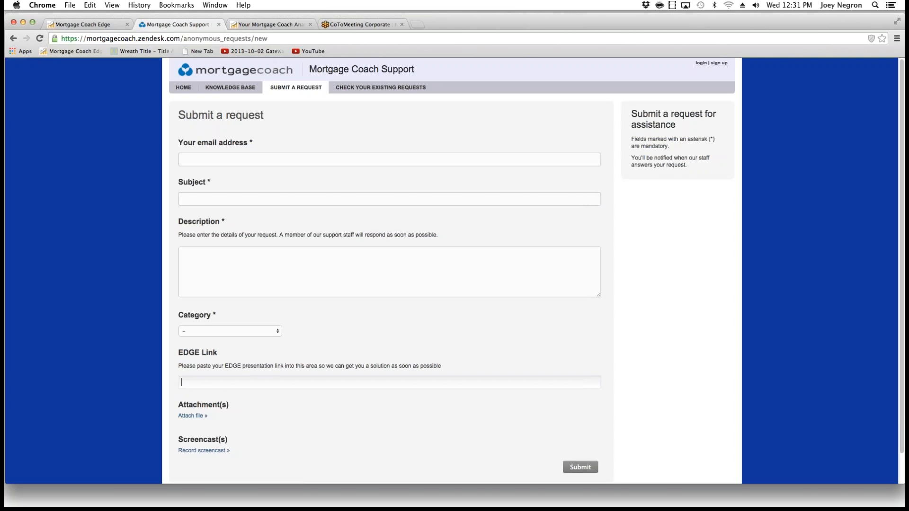
Return to the Edge home page, view the Total Cost Analysis report comparing Paying MI and Lender Paid MI, and switch to GoToMeeting.
click(101, 25)
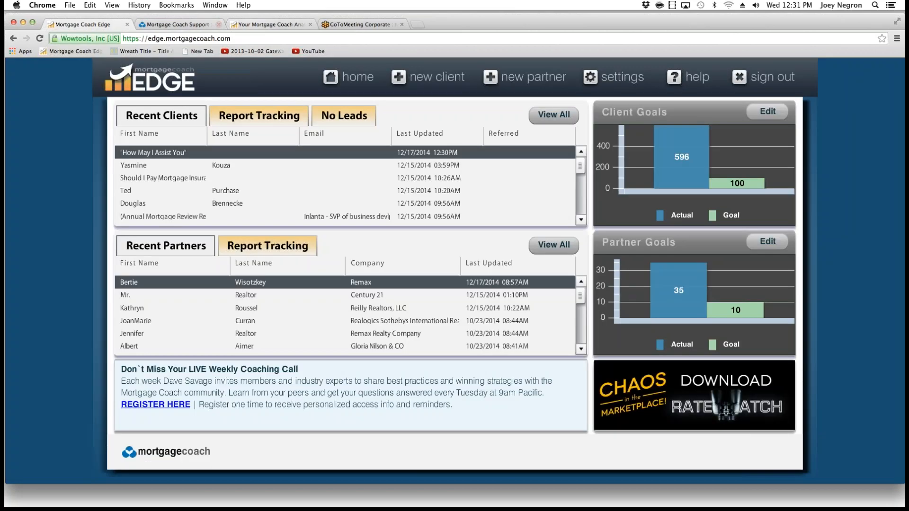
click(270, 24)
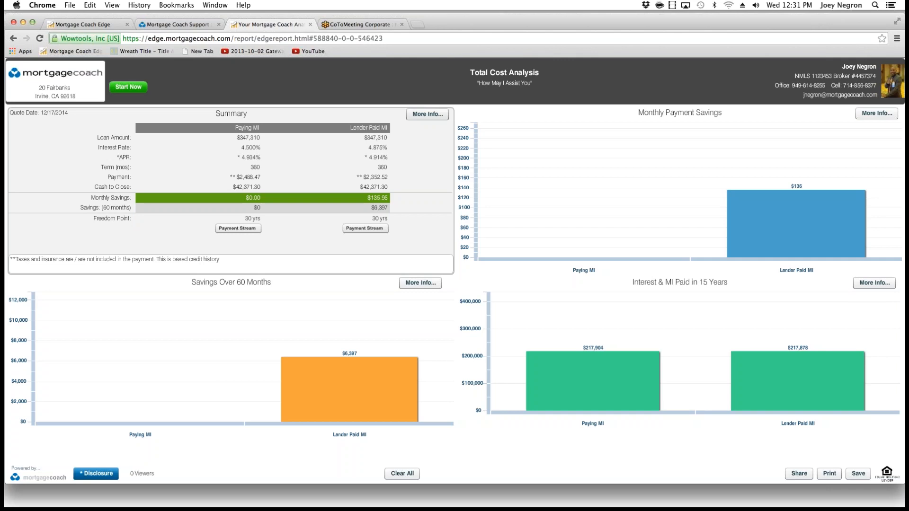
key(super+Tab)
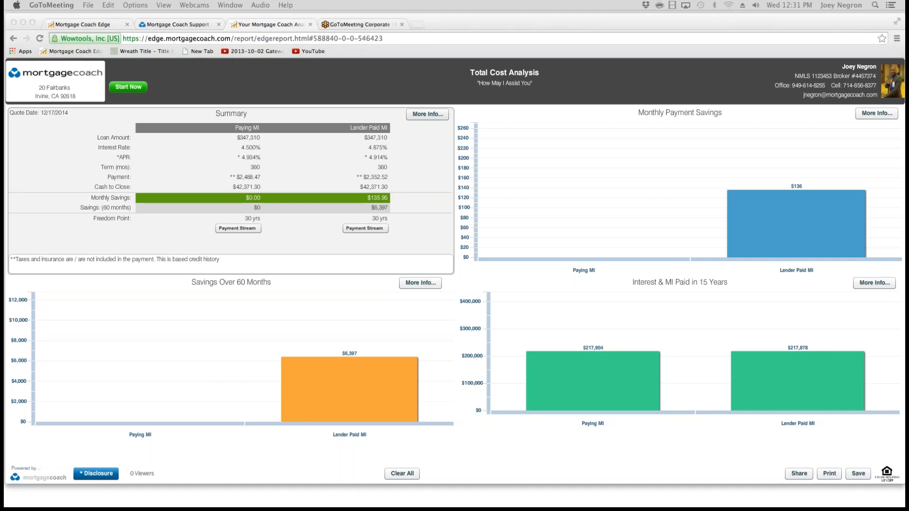